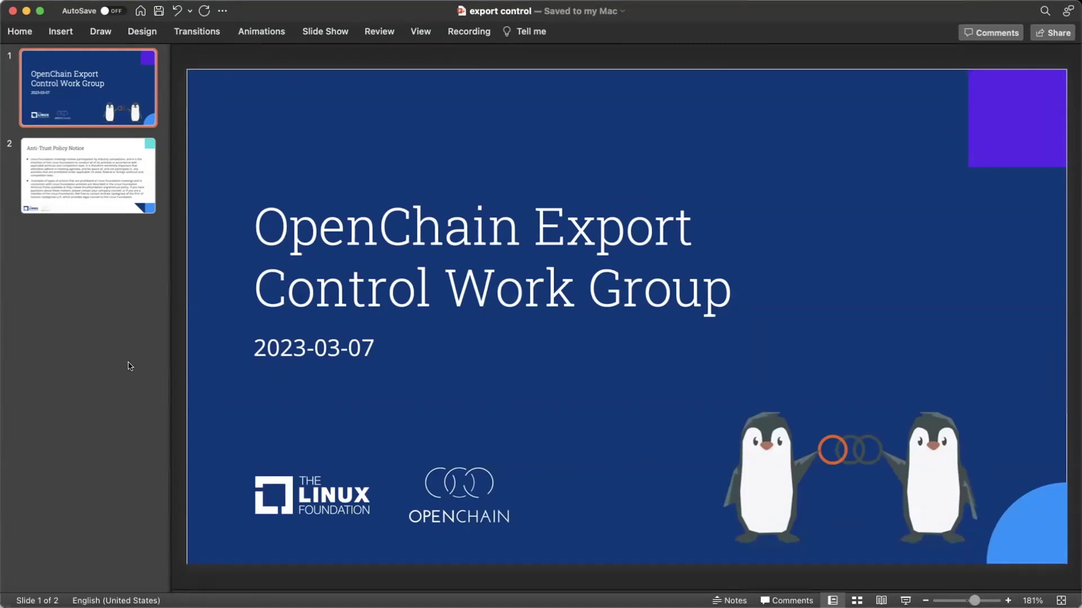
- Show slide 2 of the export control deck, the Anti-Trust Policy Notice
click(86, 186)
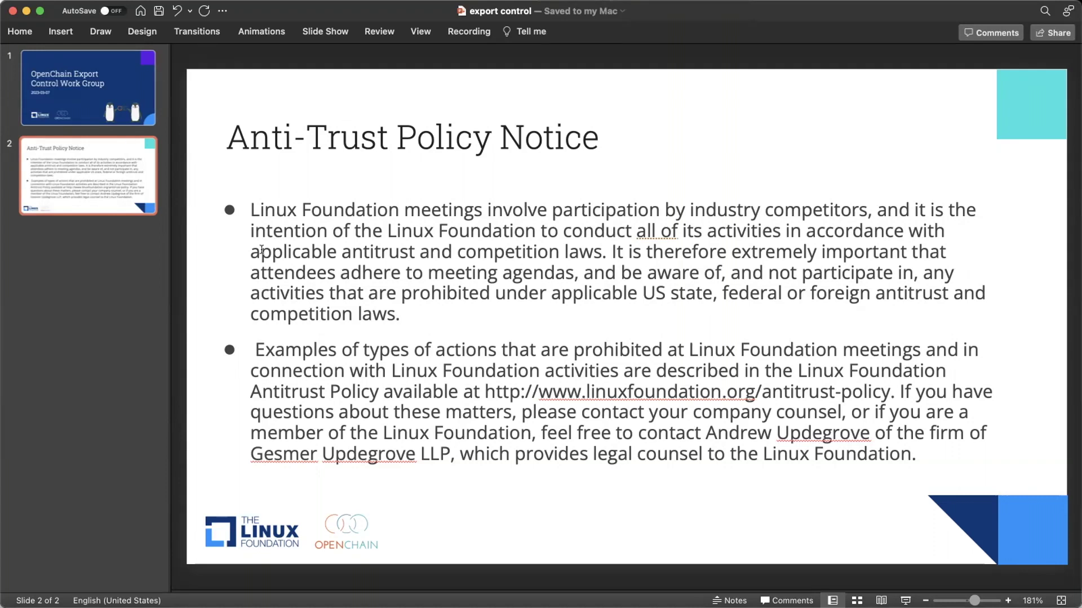
- Return to slide 1, the 'OpenChain Export Control Work Group' title slide
click(81, 91)
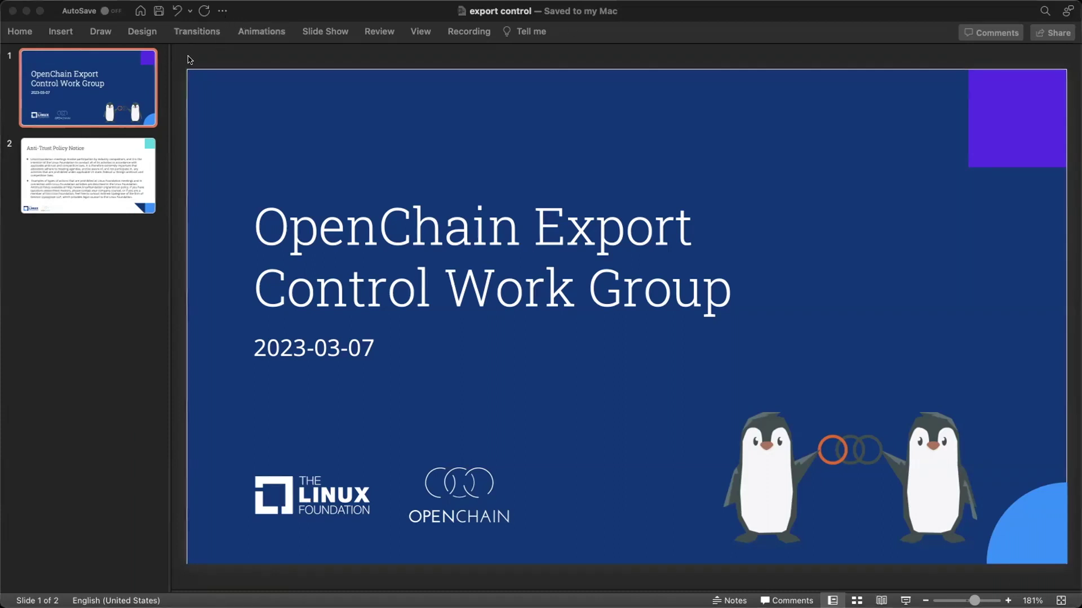
- Bring the export control presentation window to the front
click(189, 59)
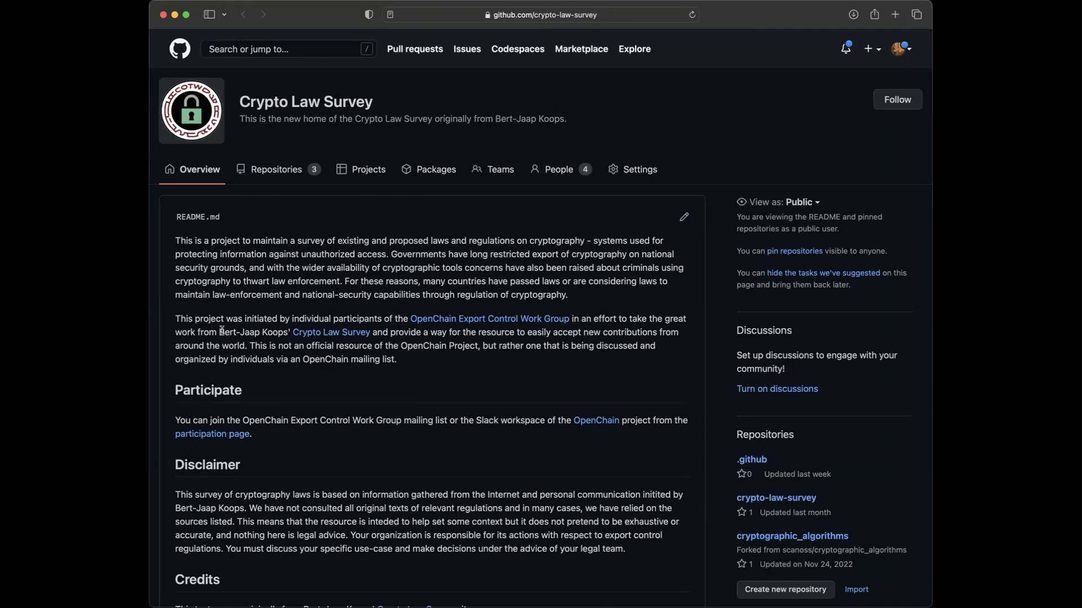
drag(219, 332, 288, 331)
click(310, 312)
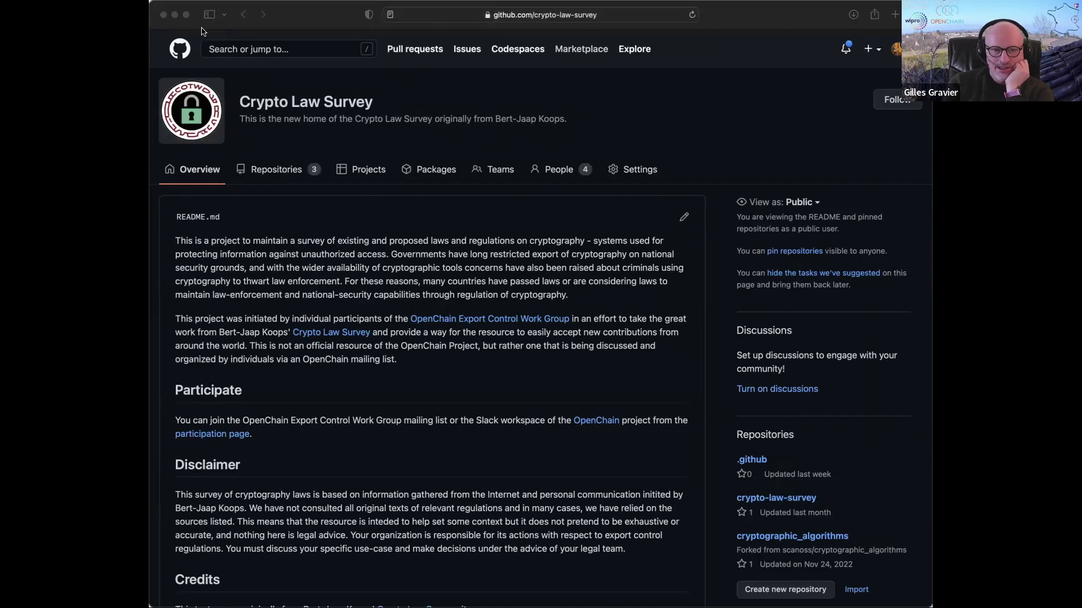
click(213, 276)
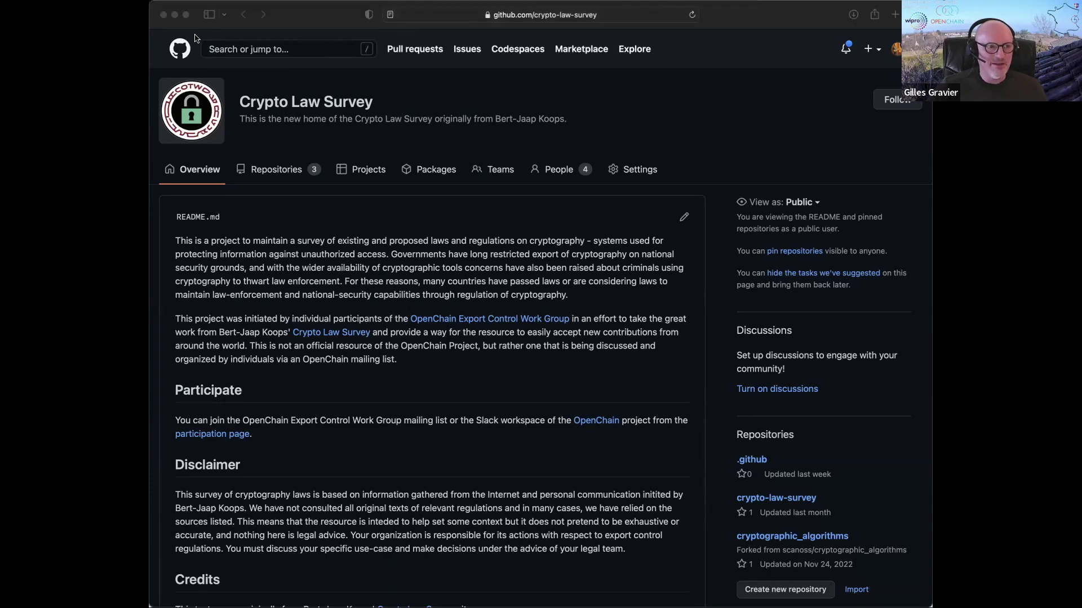
click(218, 308)
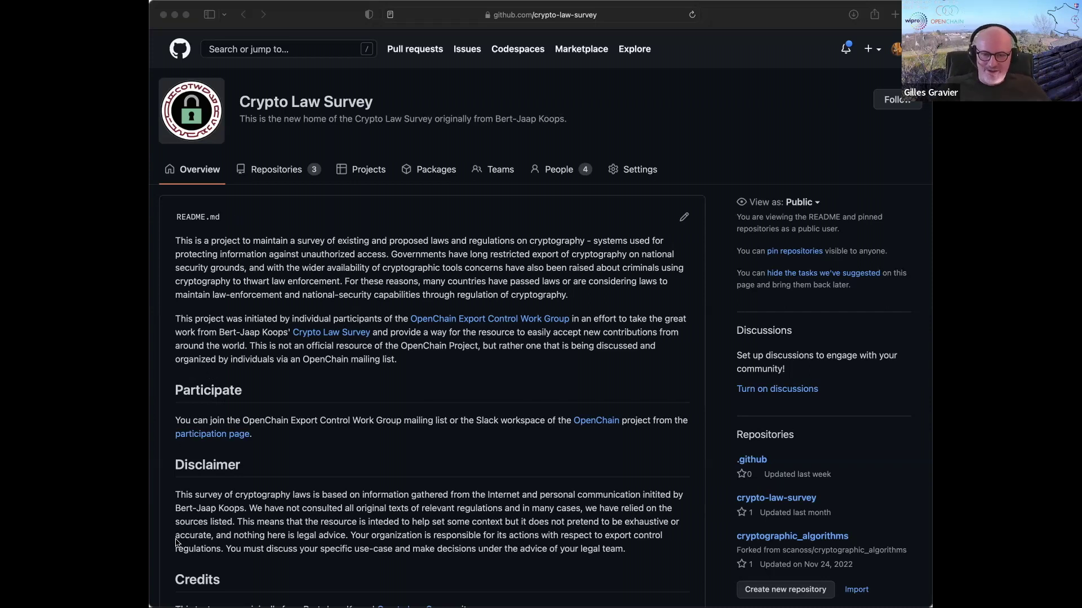
- Reload the Crypto Law Survey organisation page, closing the accidentally opened Reader view
click(167, 579)
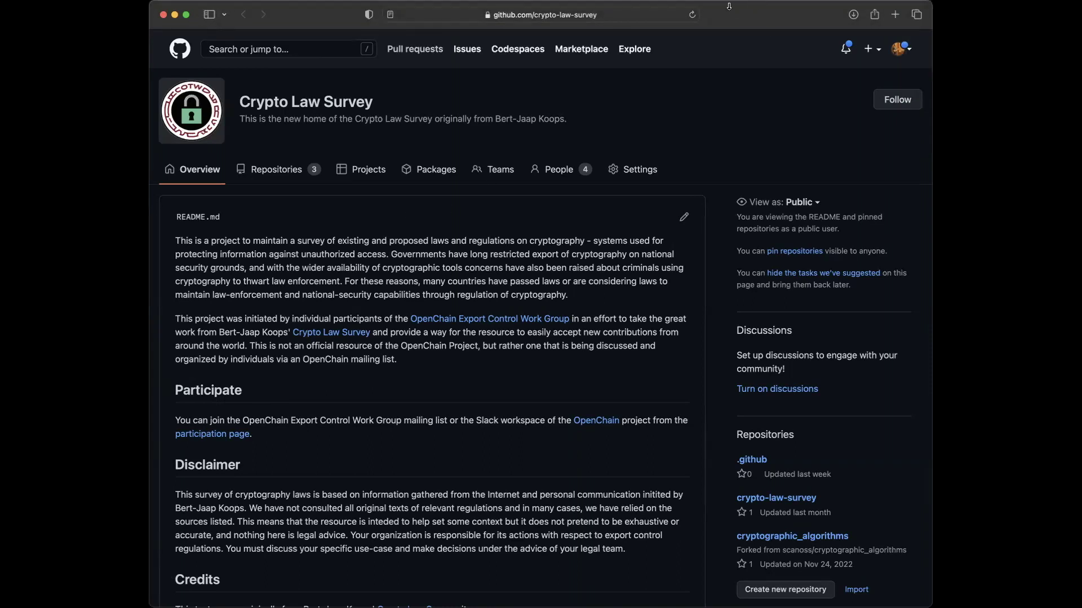
click(692, 15)
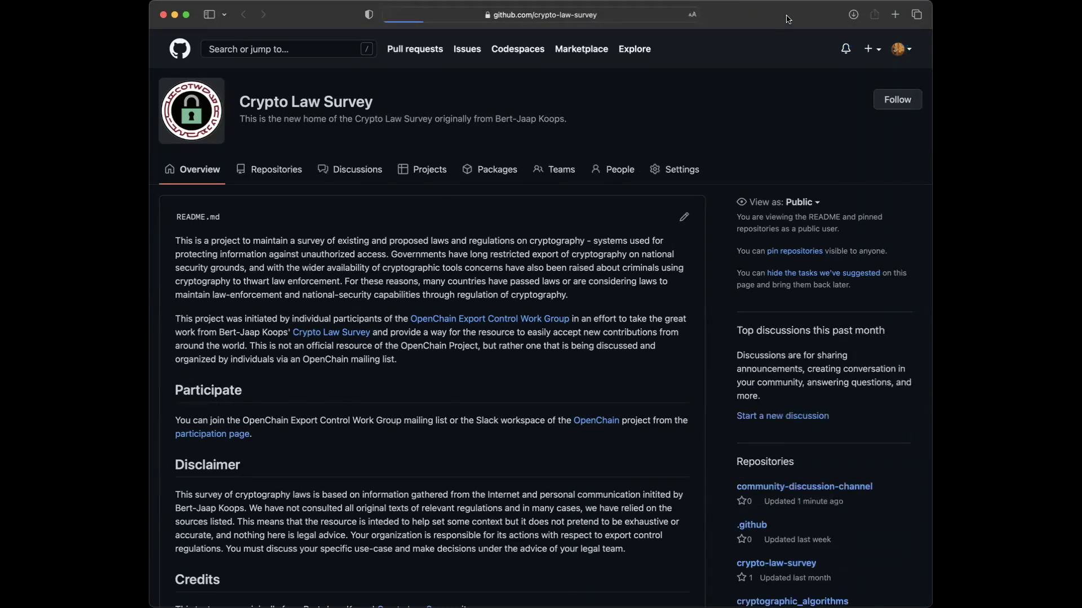
click(393, 14)
click(391, 14)
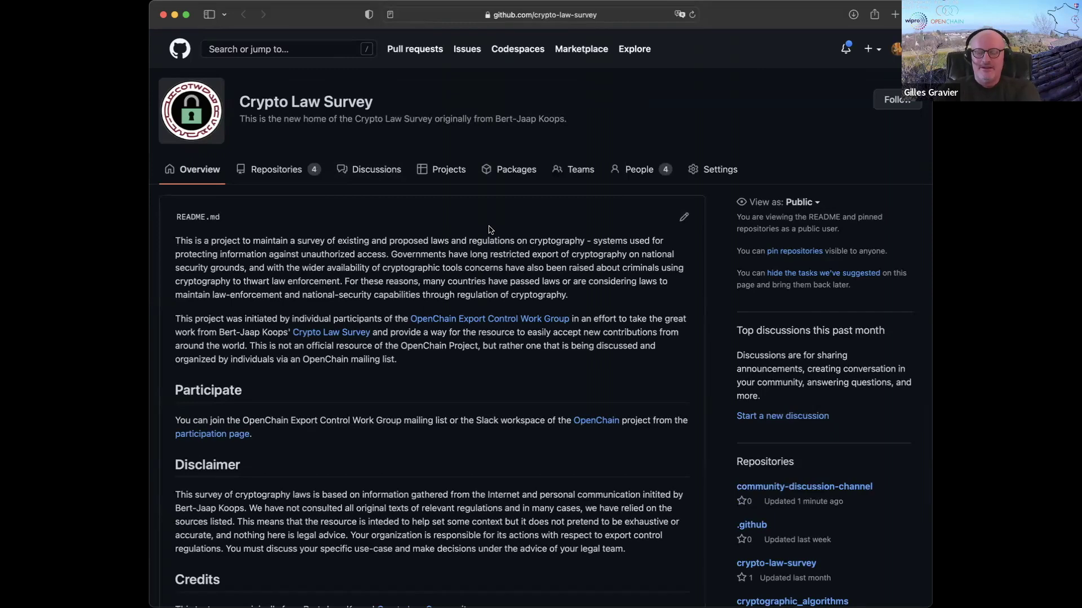
- Start a new Q&A discussion titled 'What is the meaning of life?'
click(757, 416)
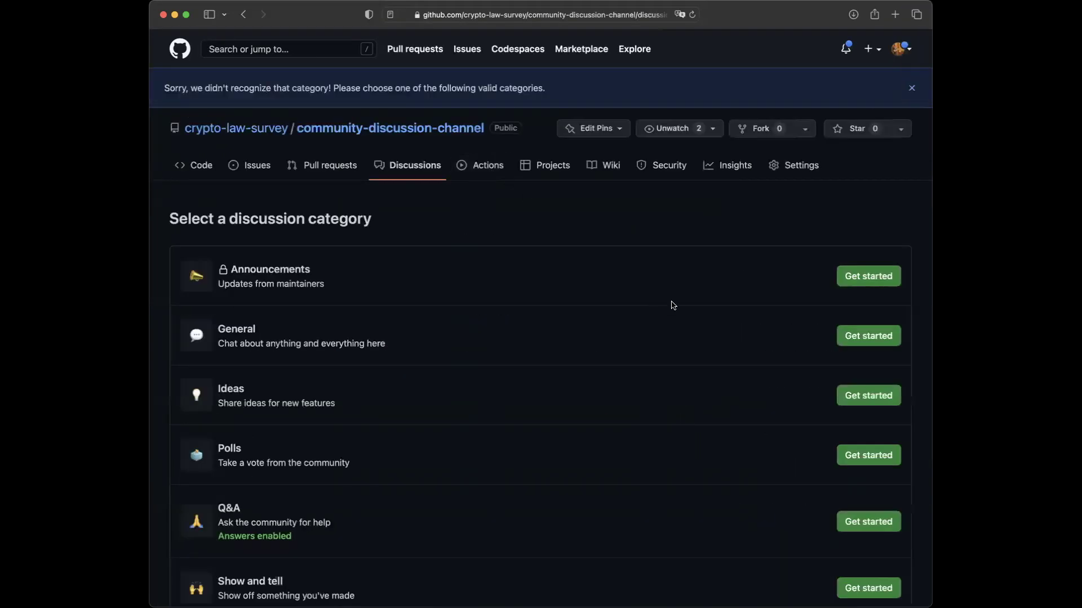
scroll(712, 338, down, 3)
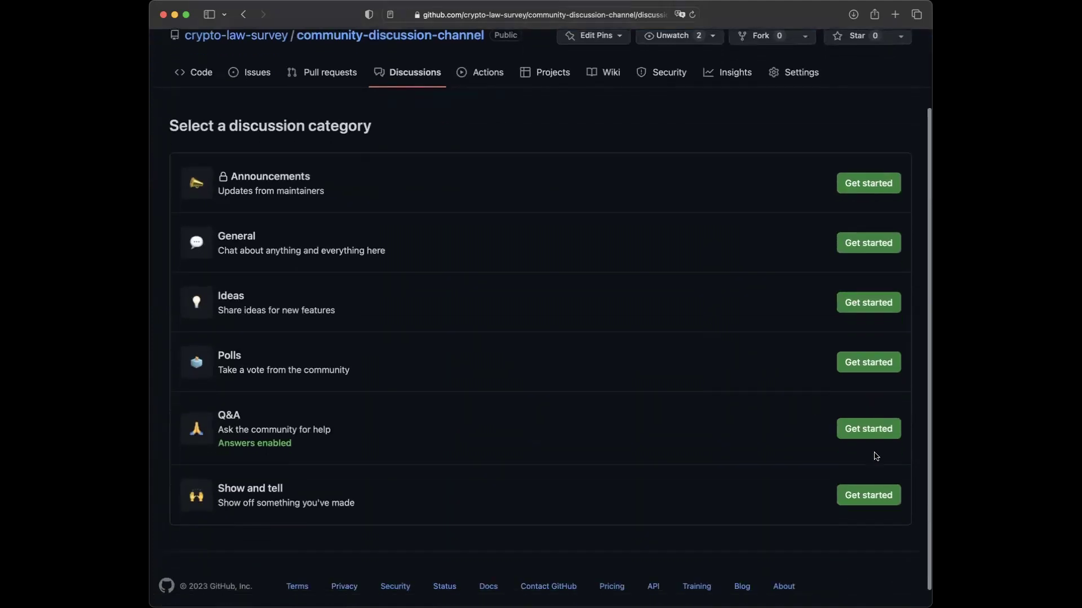
click(872, 429)
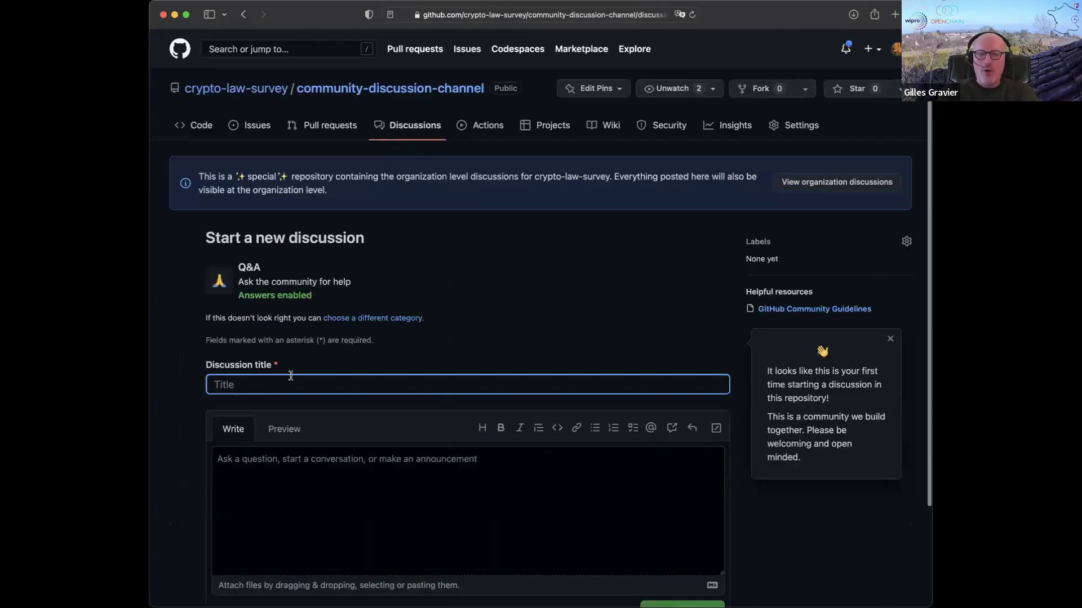
text(What is hte mea)
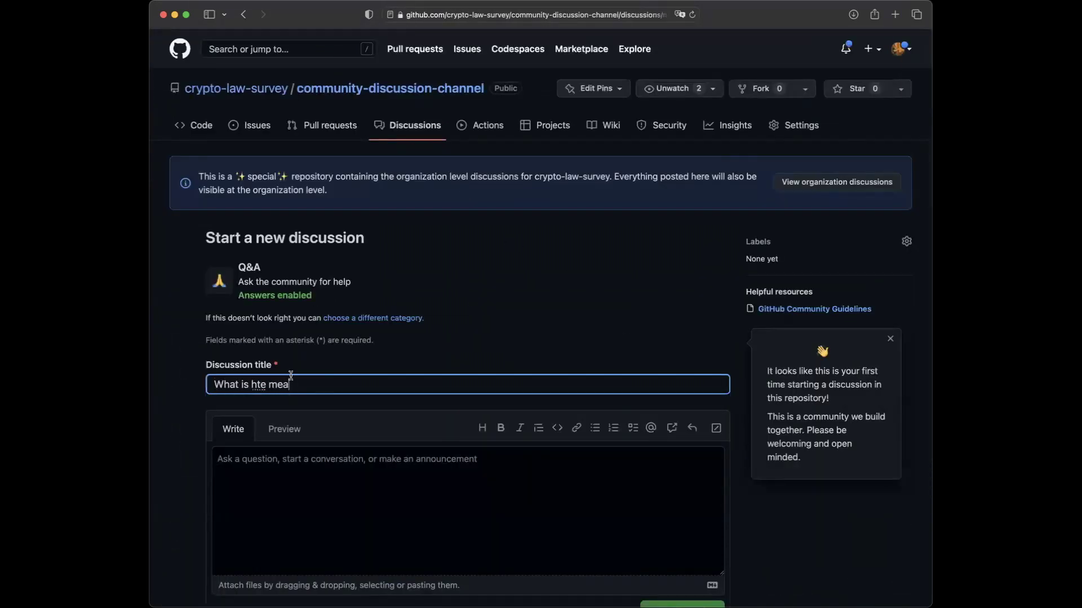
key(BackSpace)
key(BackSpace)
key(BackSpace)
key(BackSpace)
key(BackSpace)
key(BackSpace)
key(BackSpace)
text(the meaning of life?)
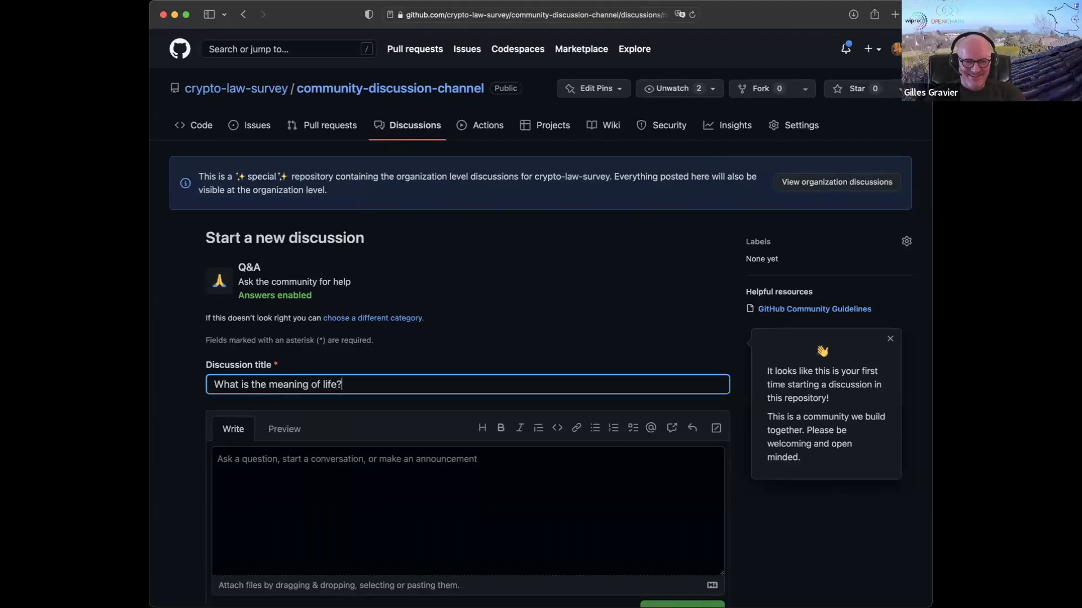
- Write '42' as the discussion body and dismiss the first-discussion welcome tip
click(288, 472)
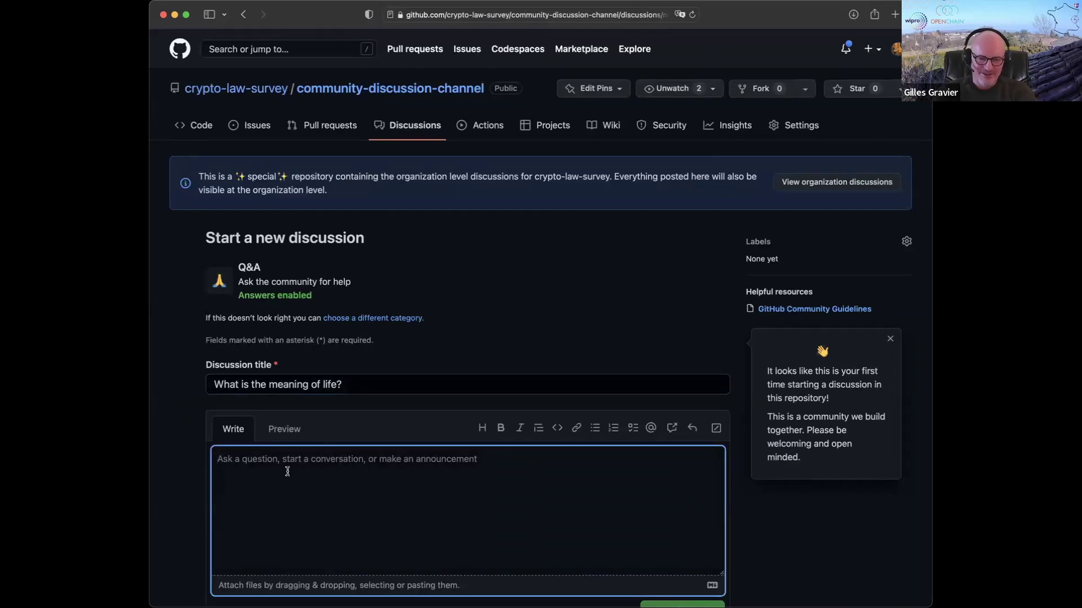
text(42)
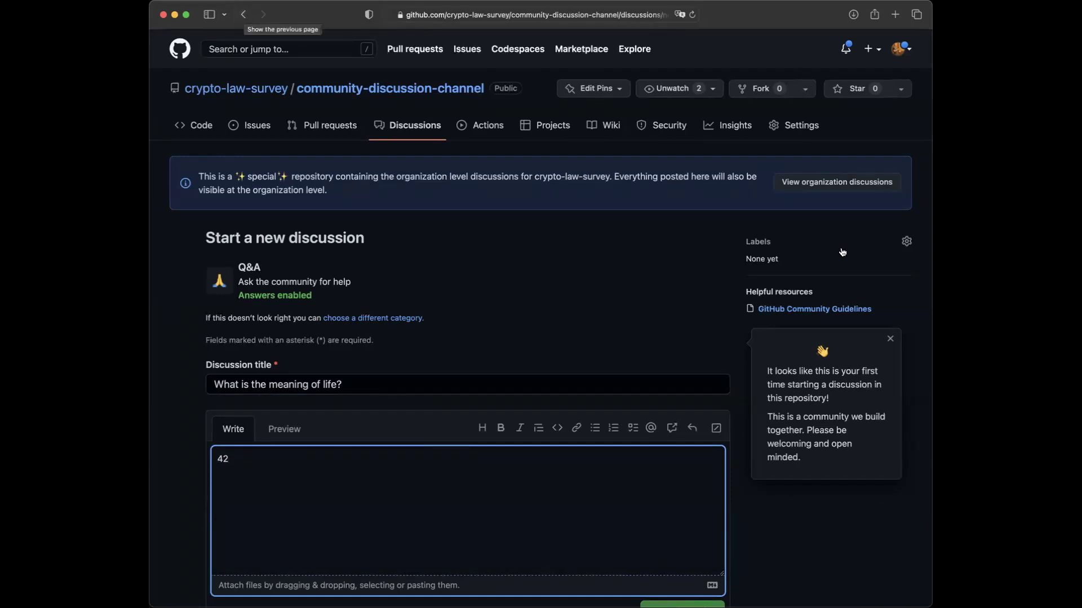
click(890, 340)
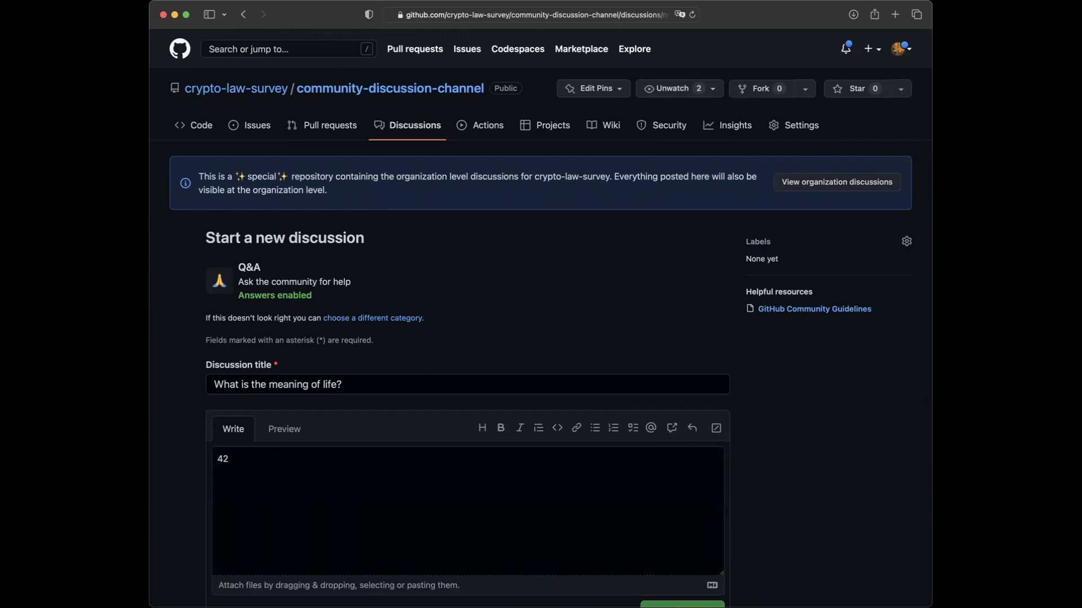
click(244, 15)
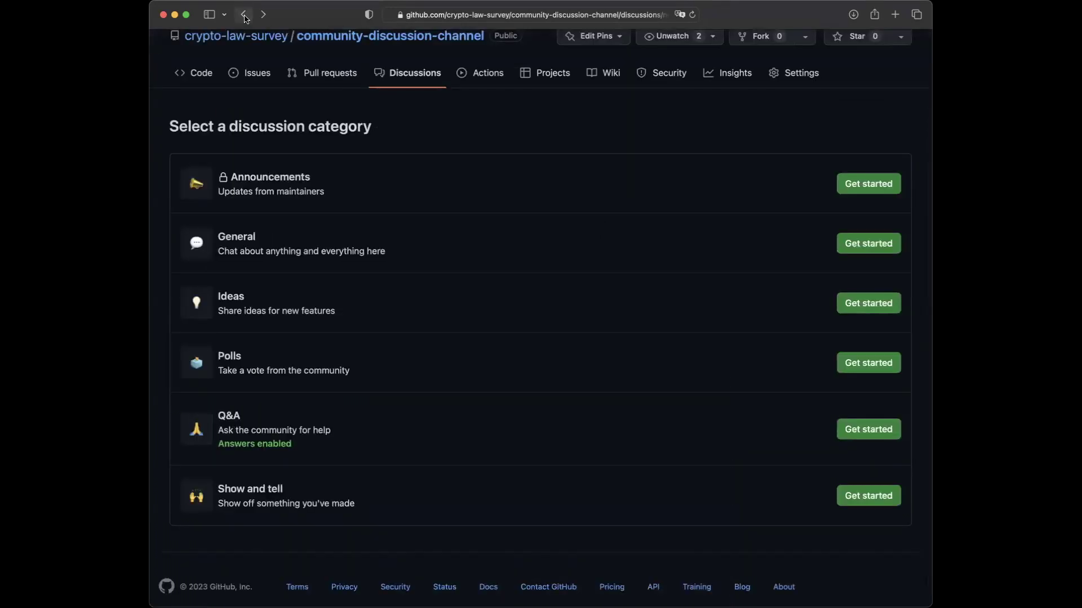
click(853, 304)
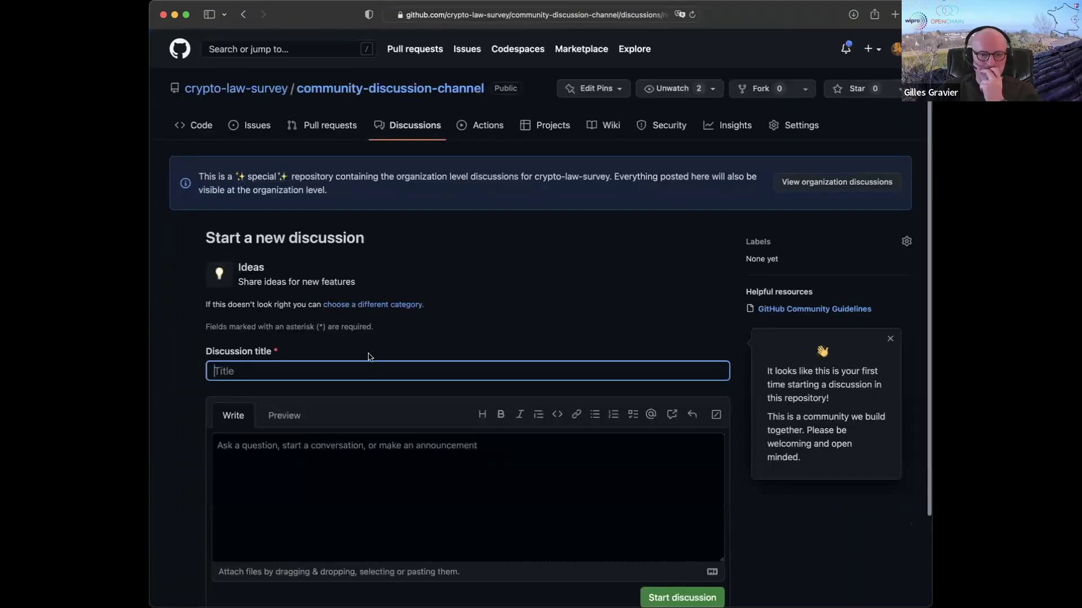
click(244, 14)
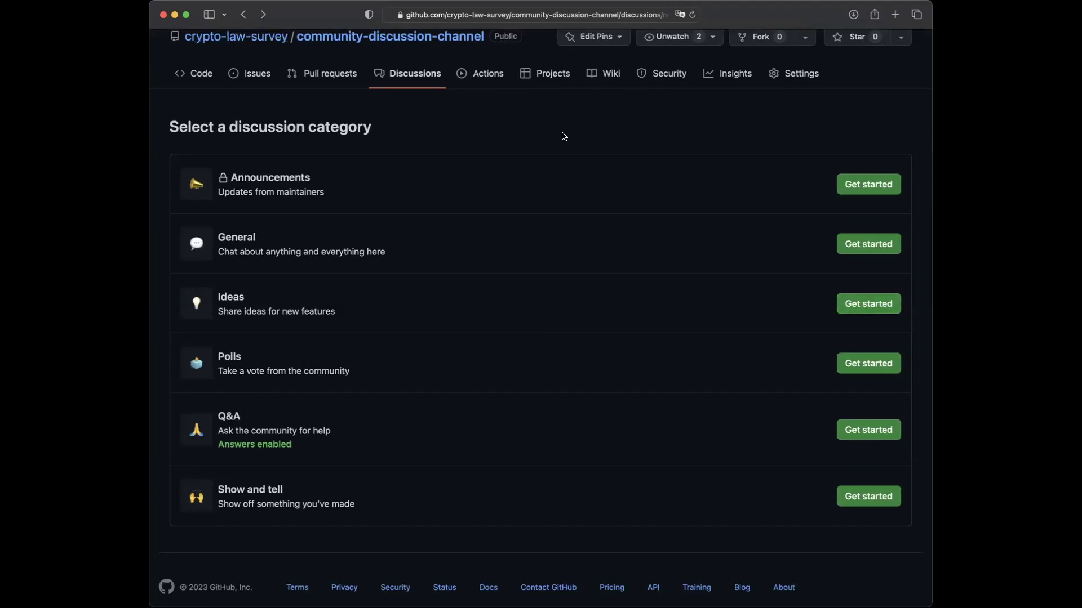
scroll(569, 139, up, 1)
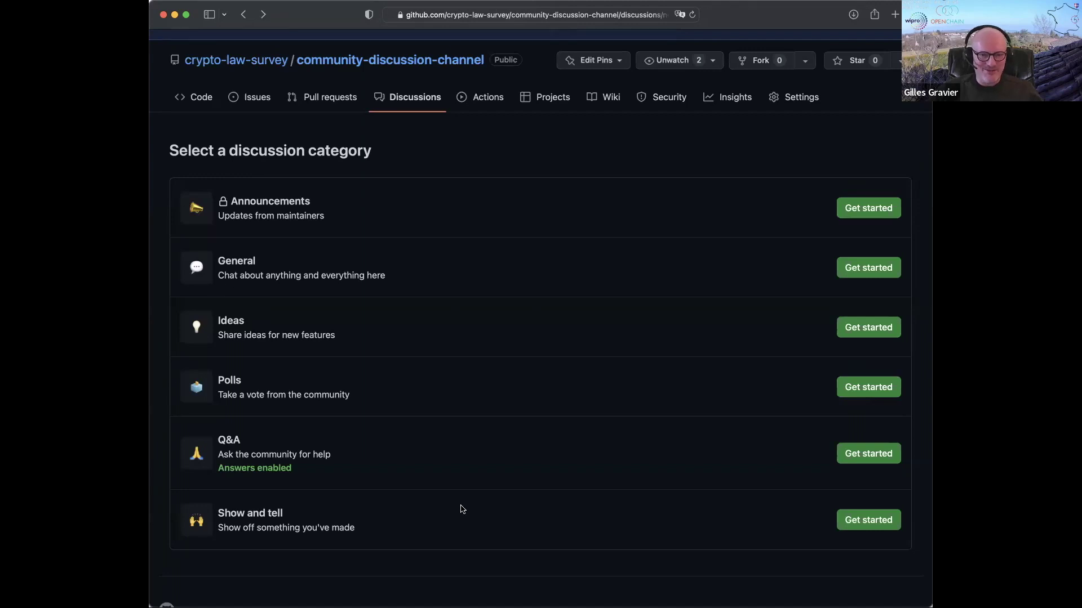
scroll(462, 509, down, 1)
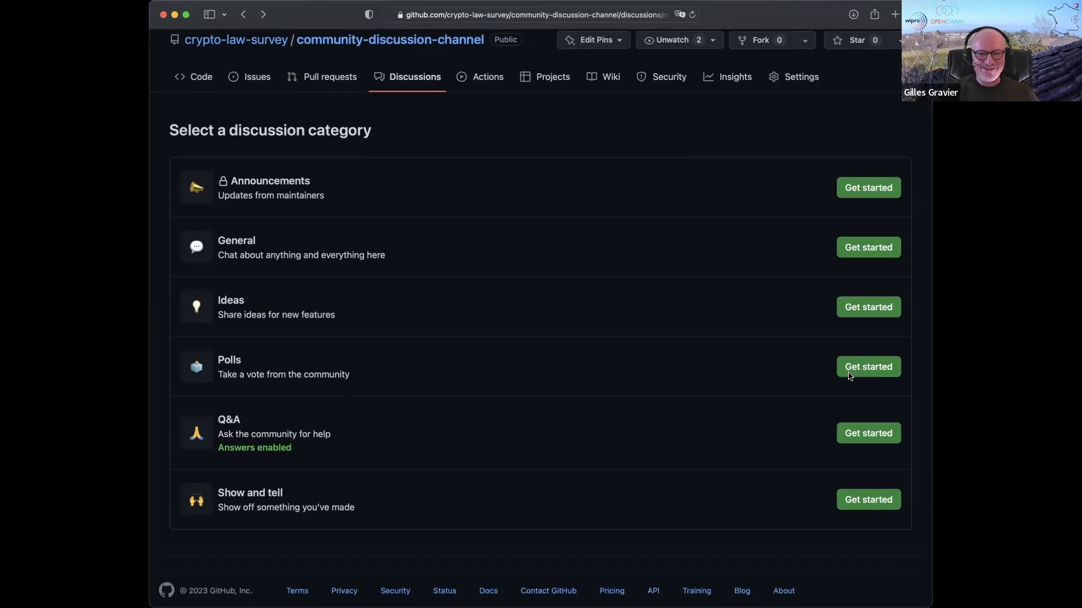
click(867, 369)
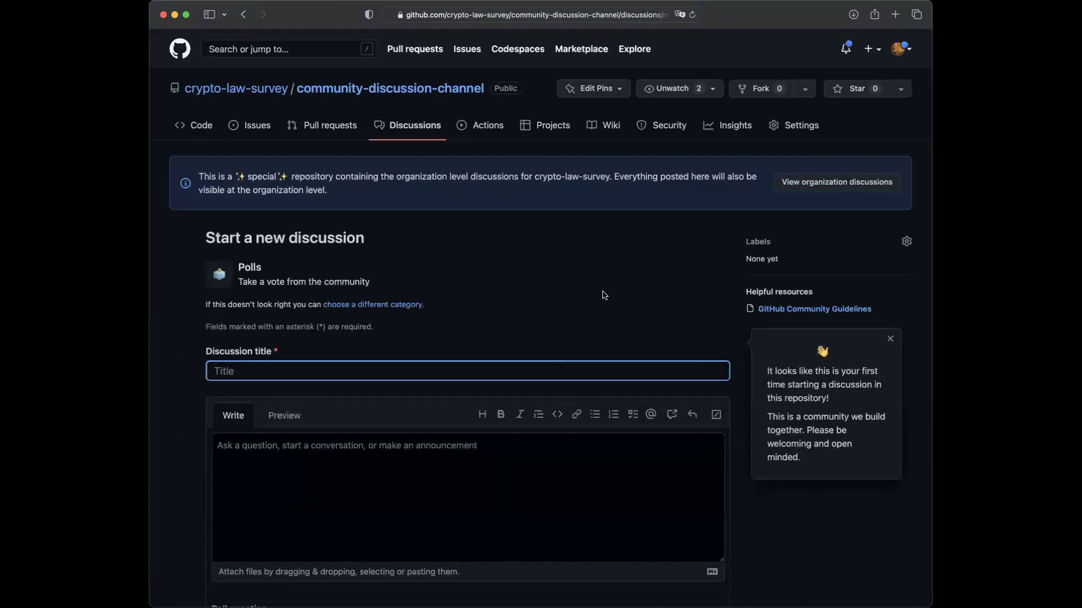
scroll(604, 295, down, 2)
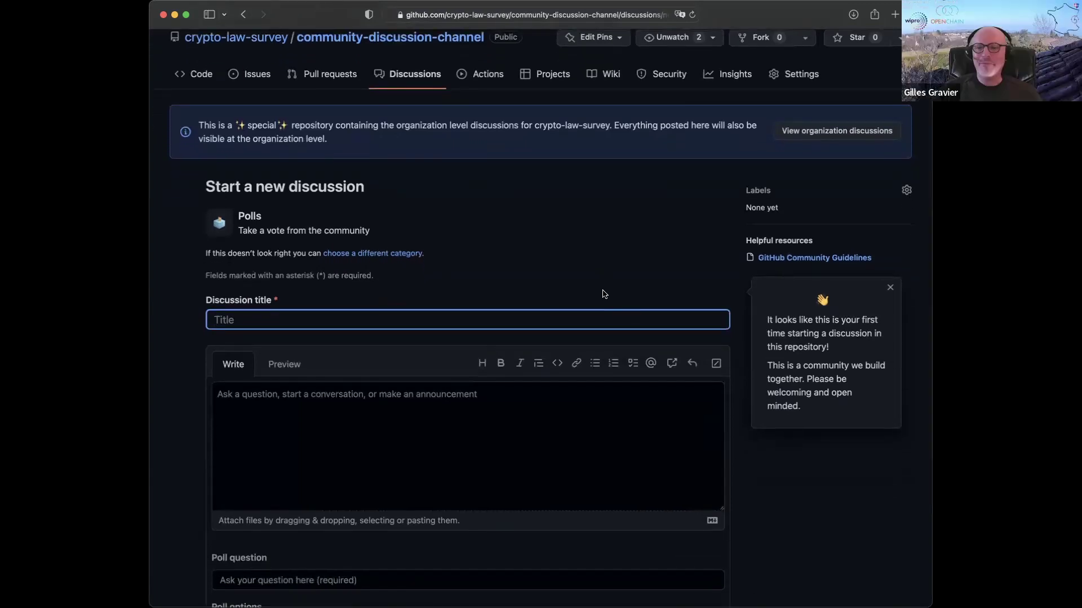
scroll(604, 295, up, 2)
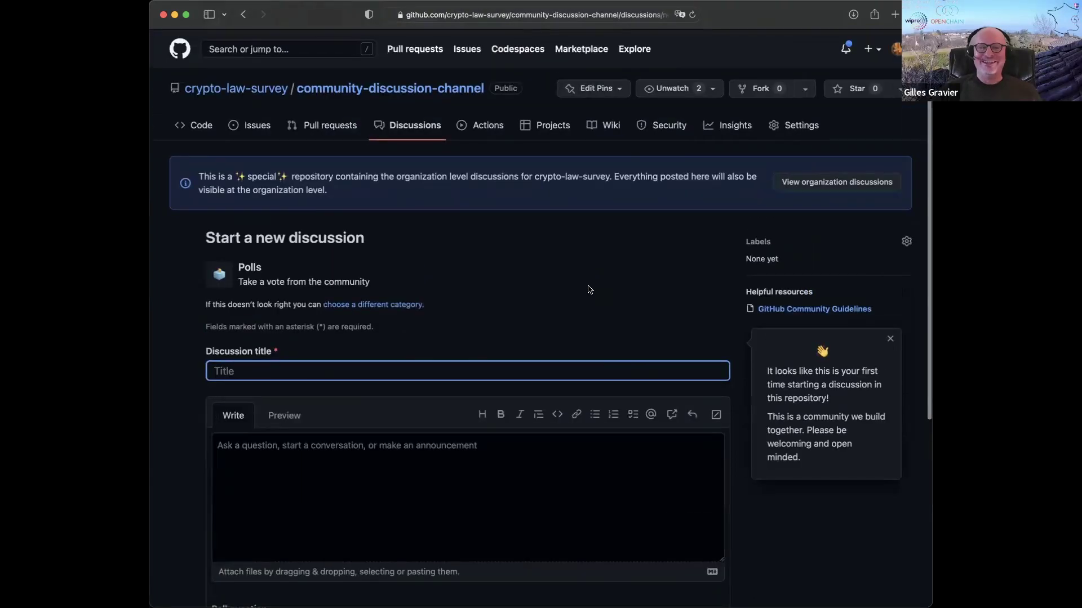
click(243, 15)
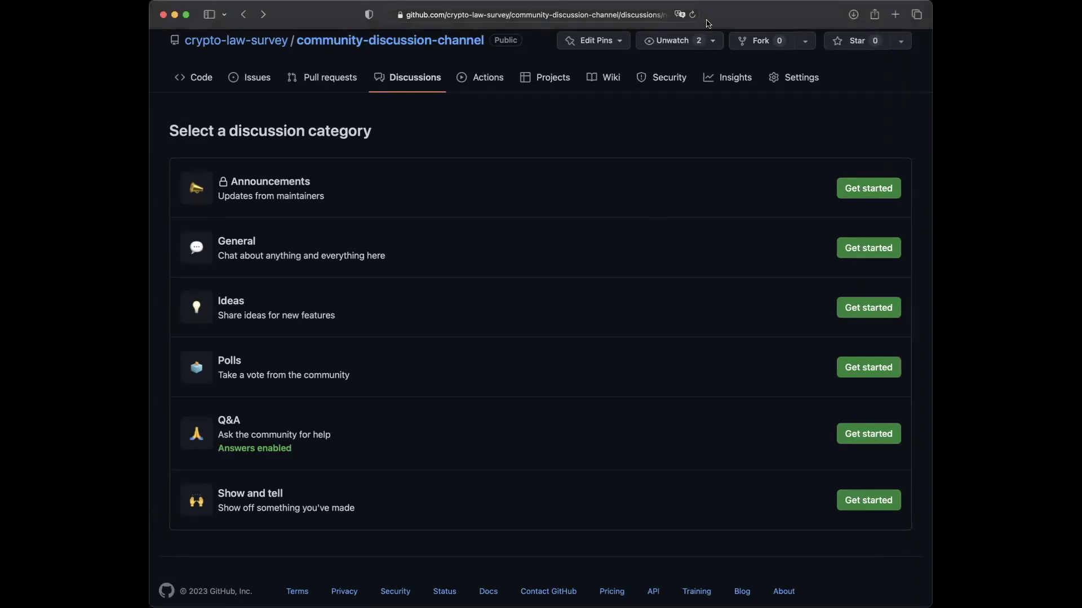
- Load cryptolaw.org in a new tab and scroll down to its Countries list
key(super+t)
text(cyne)
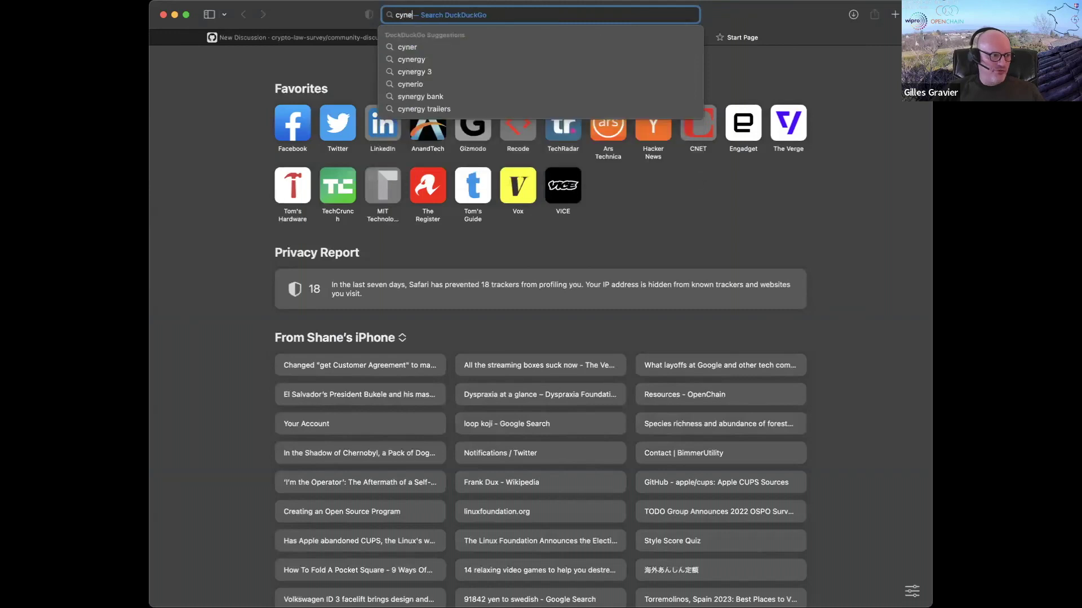
key(BackSpace)
key(BackSpace)
text(berlaw)
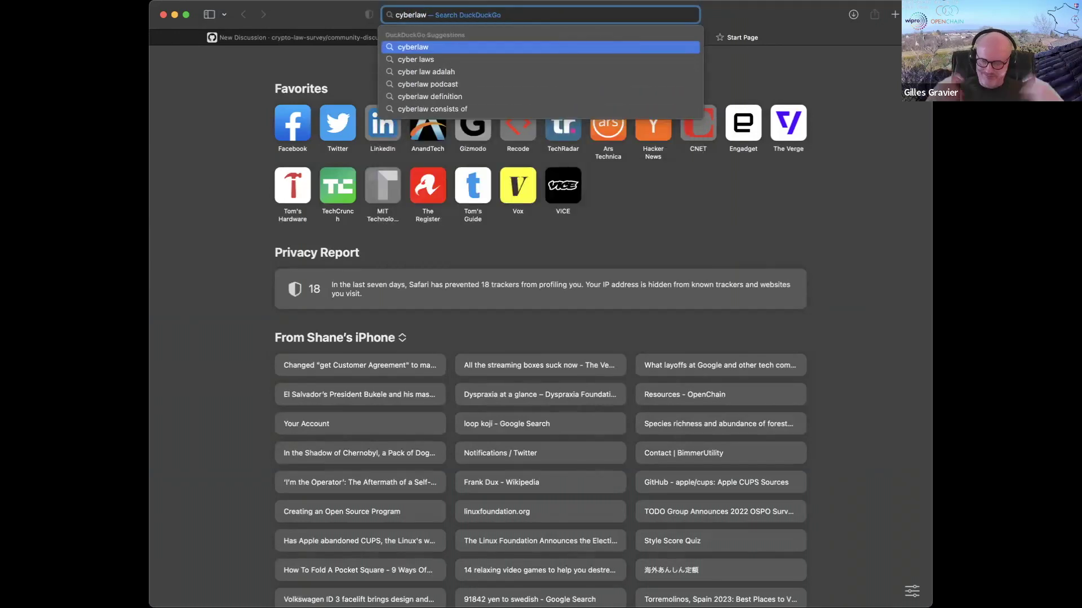
key(BackSpace)
key(BackSpace)
key(BackSpace)
key(BackSpace)
key(BackSpace)
key(BackSpace)
key(BackSpace)
text(ryptolaw)
key(Return)
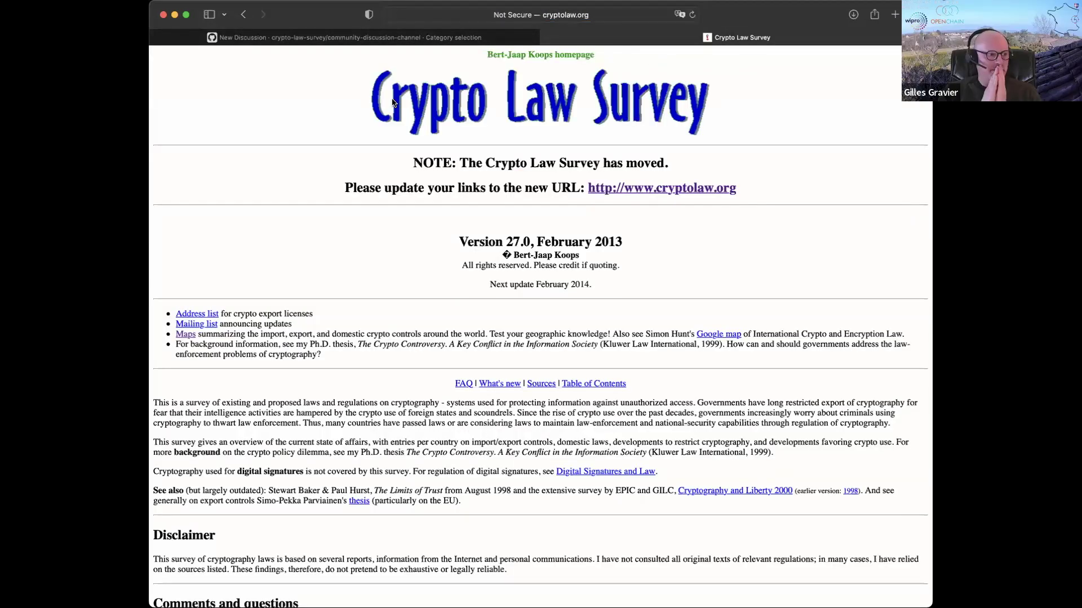
scroll(390, 228, down, 5)
scroll(389, 232, down, 8)
scroll(389, 232, down, 2)
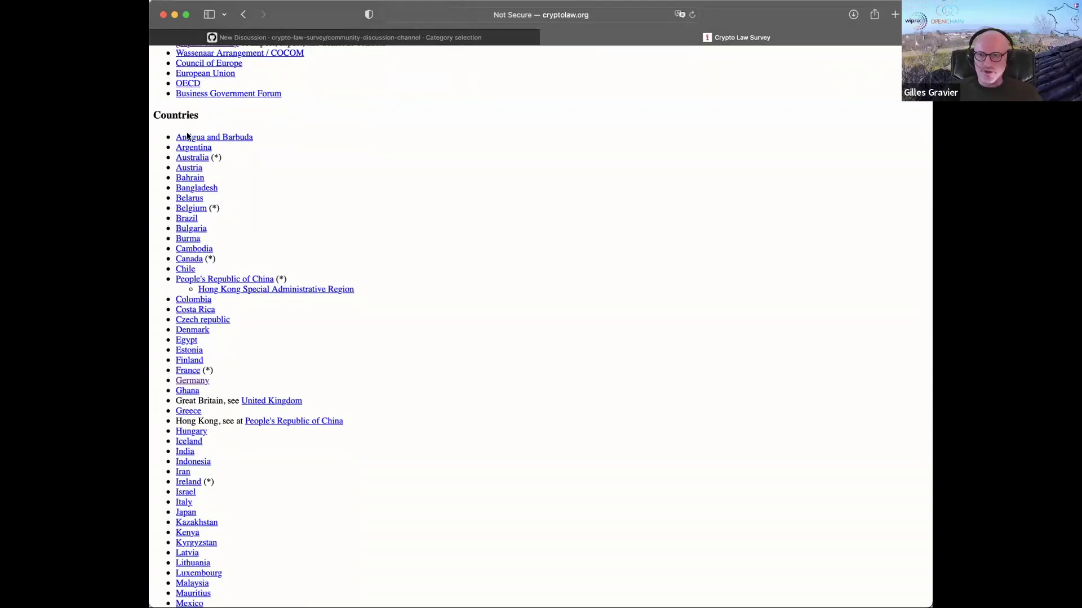
click(189, 168)
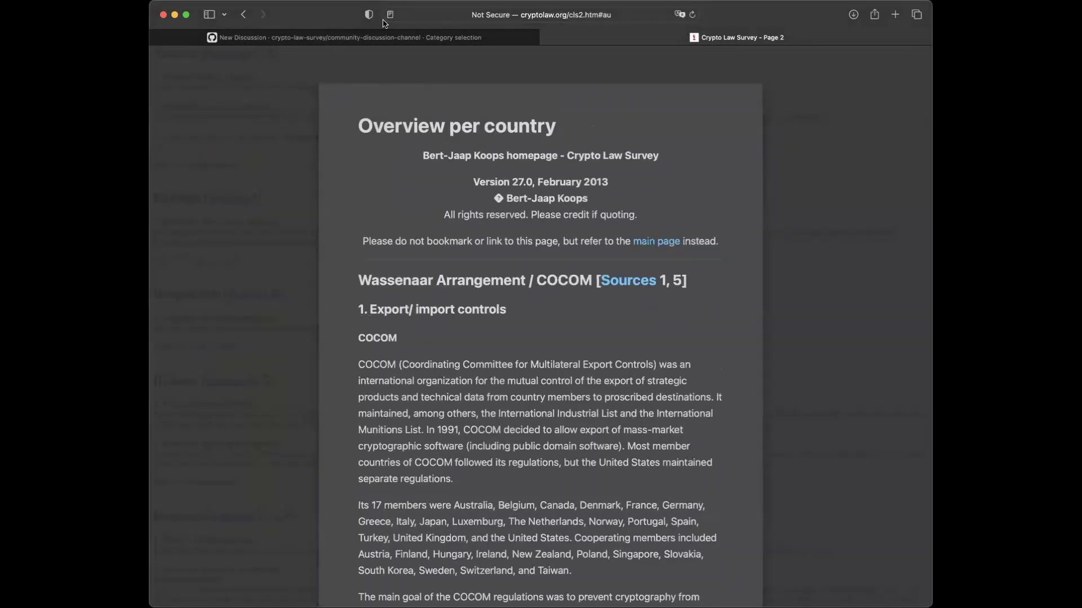
click(388, 16)
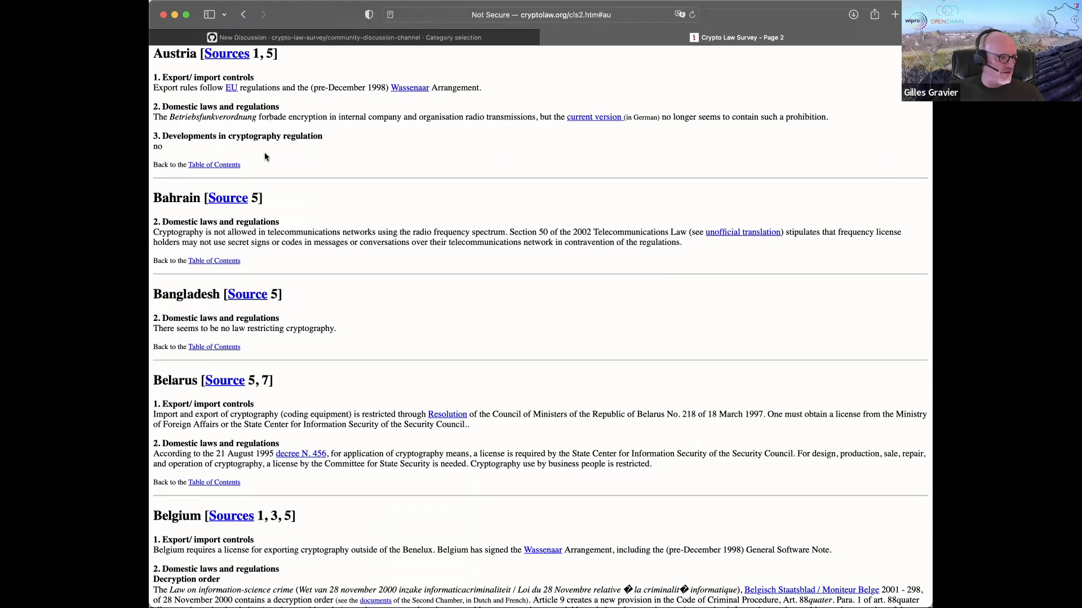
scroll(335, 189, down, 2)
scroll(336, 190, up, 3)
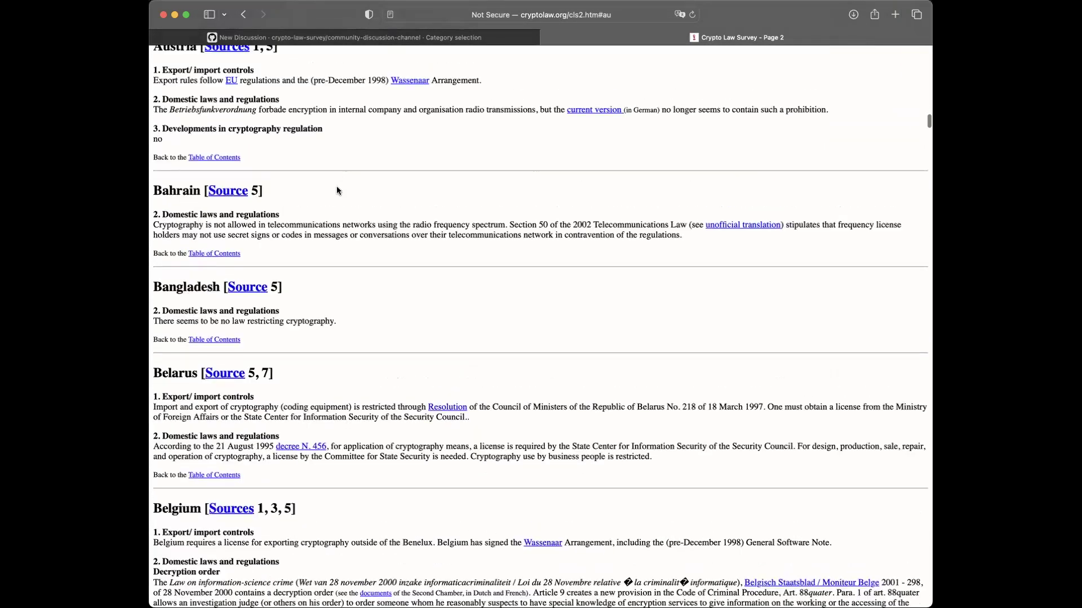
scroll(336, 190, down, 1)
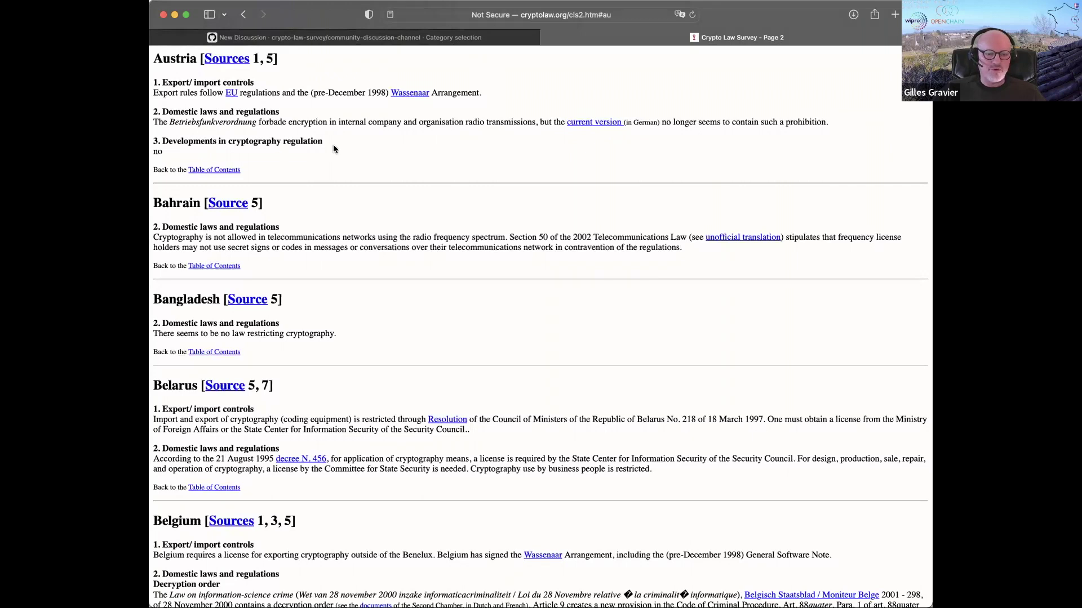
drag(253, 155, 153, 82)
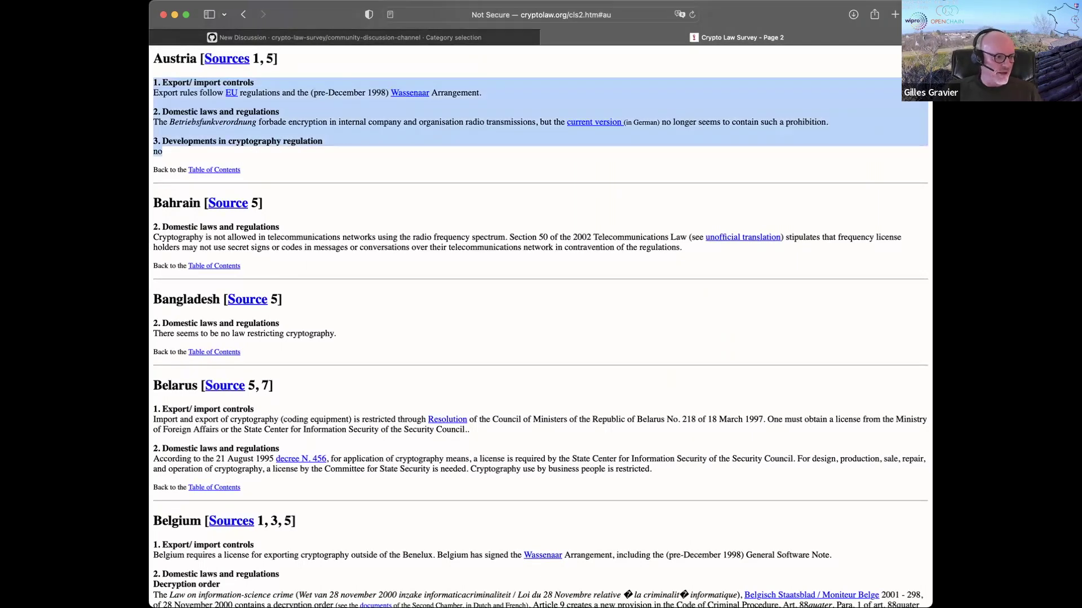
click(240, 80)
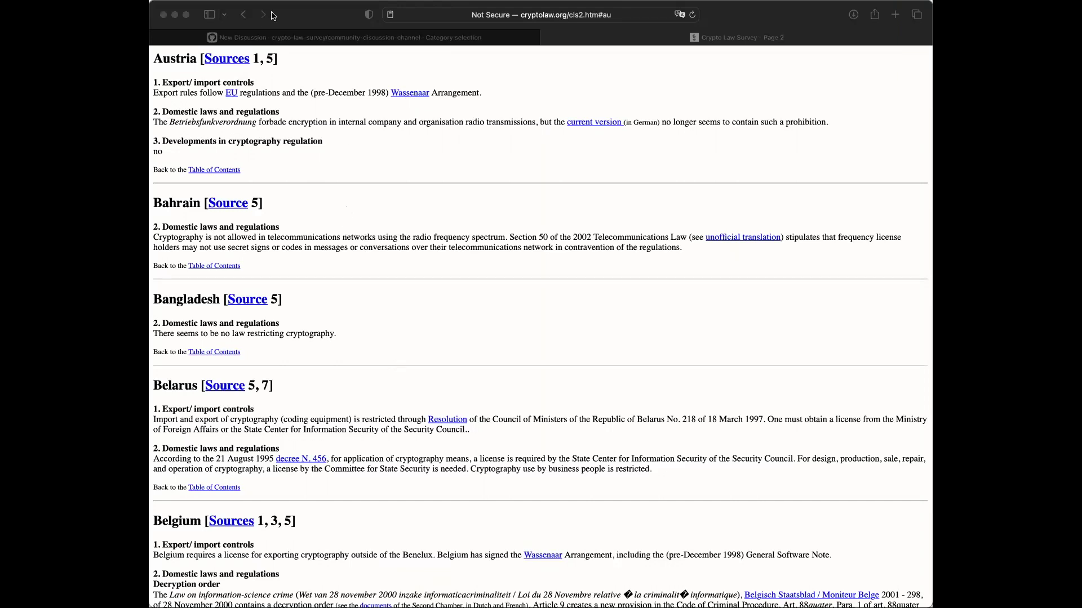
click(313, 11)
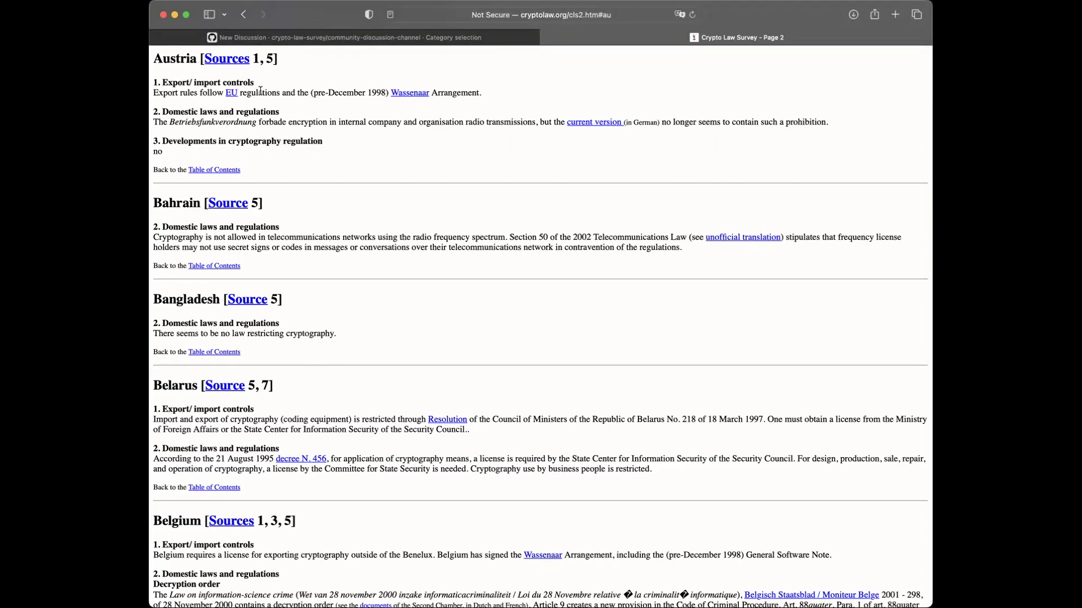
click(235, 61)
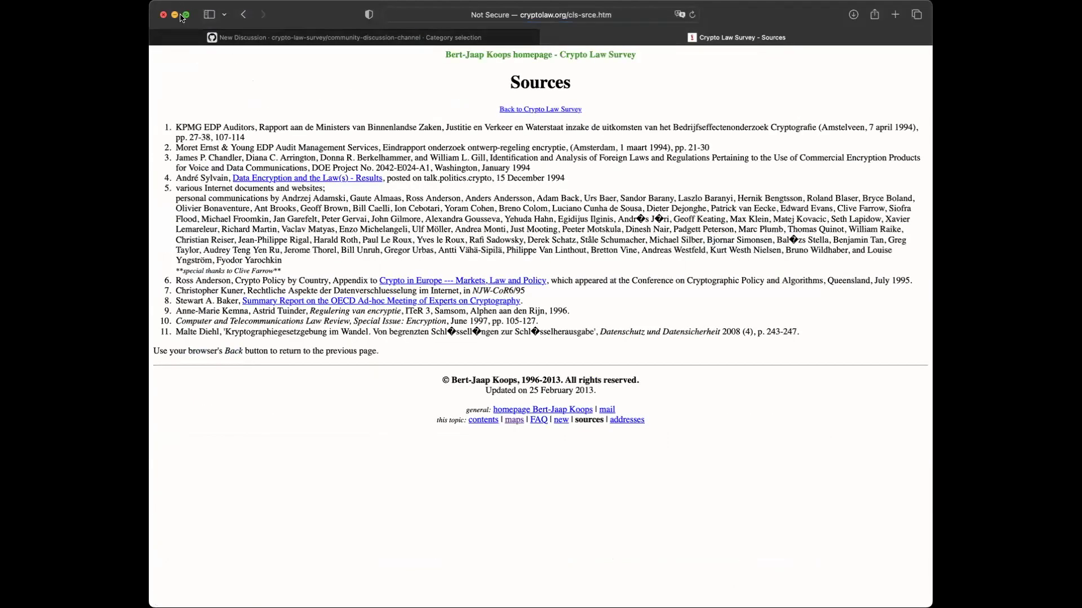
click(243, 17)
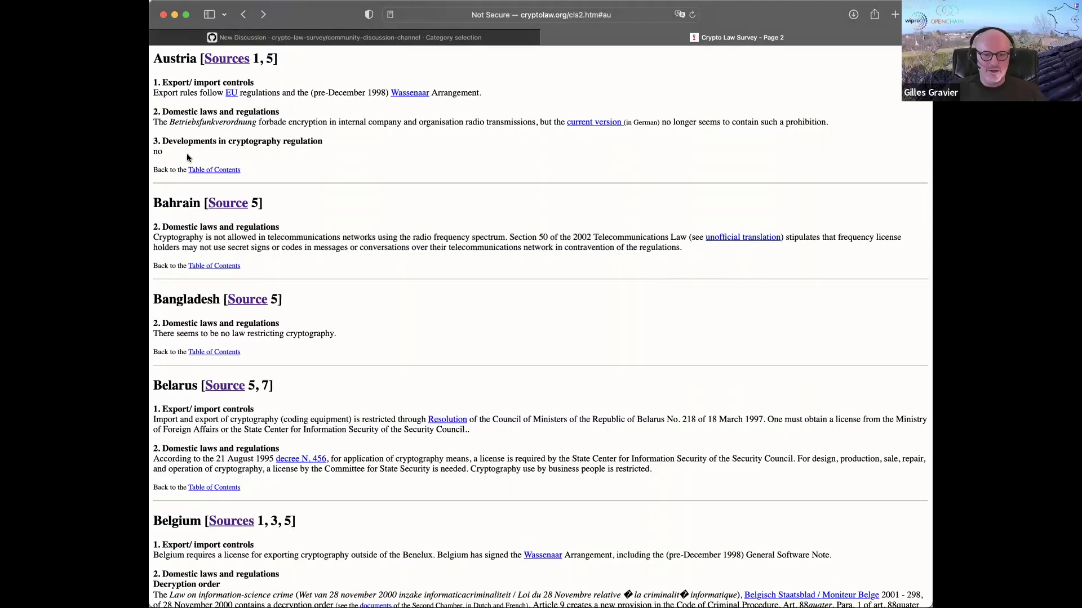
drag(187, 147, 158, 79)
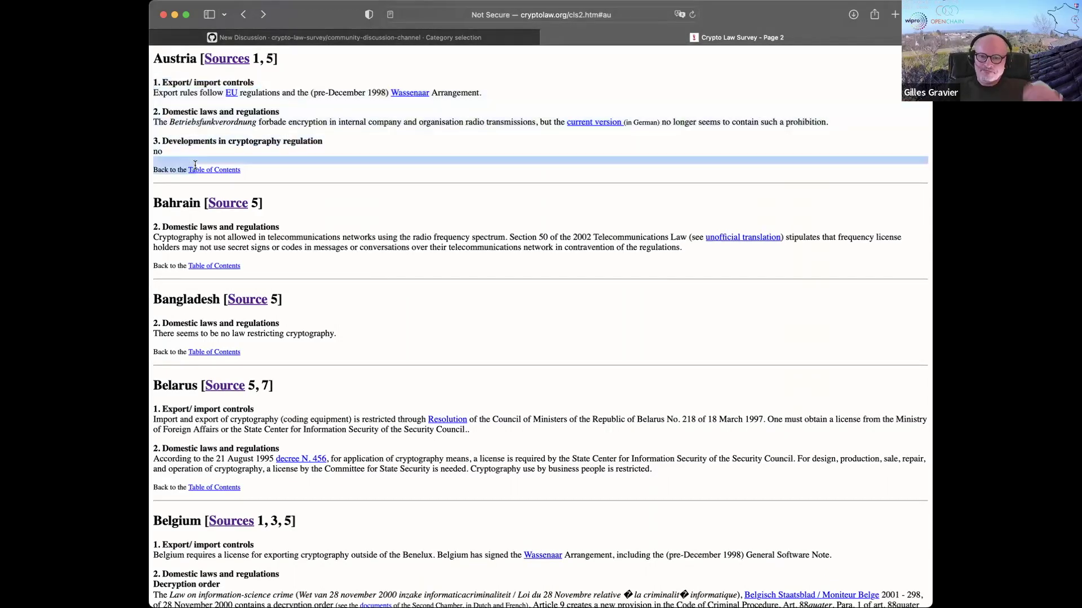
click(191, 151)
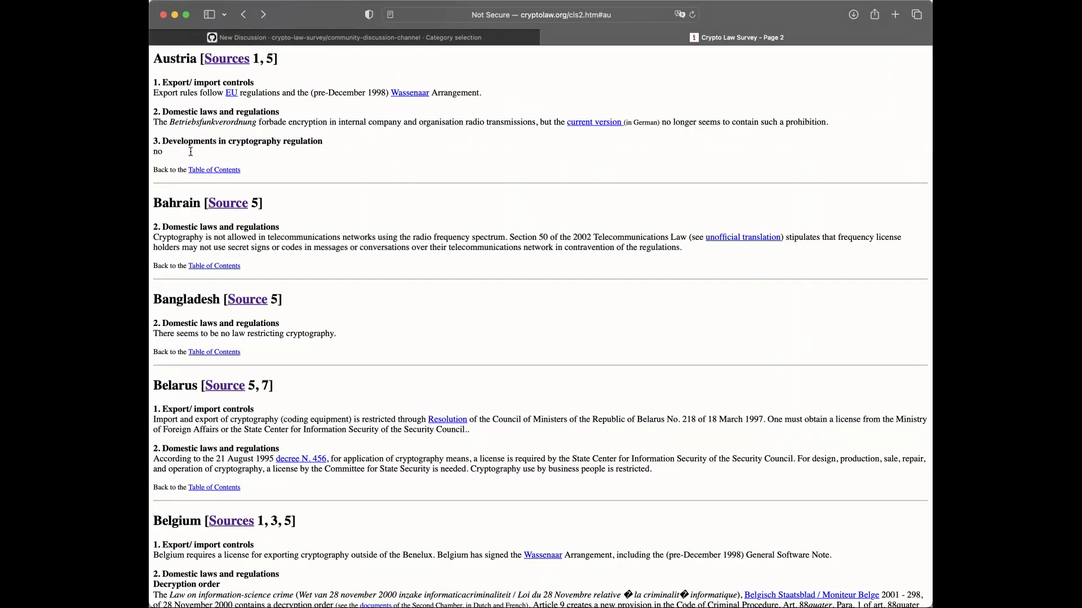
- Scroll the survey page down past Bahrain and Belgium to the Cambodia entry
scroll(263, 176, down, 3)
scroll(263, 177, down, 15)
scroll(263, 174, down, 12)
scroll(262, 173, up, 2)
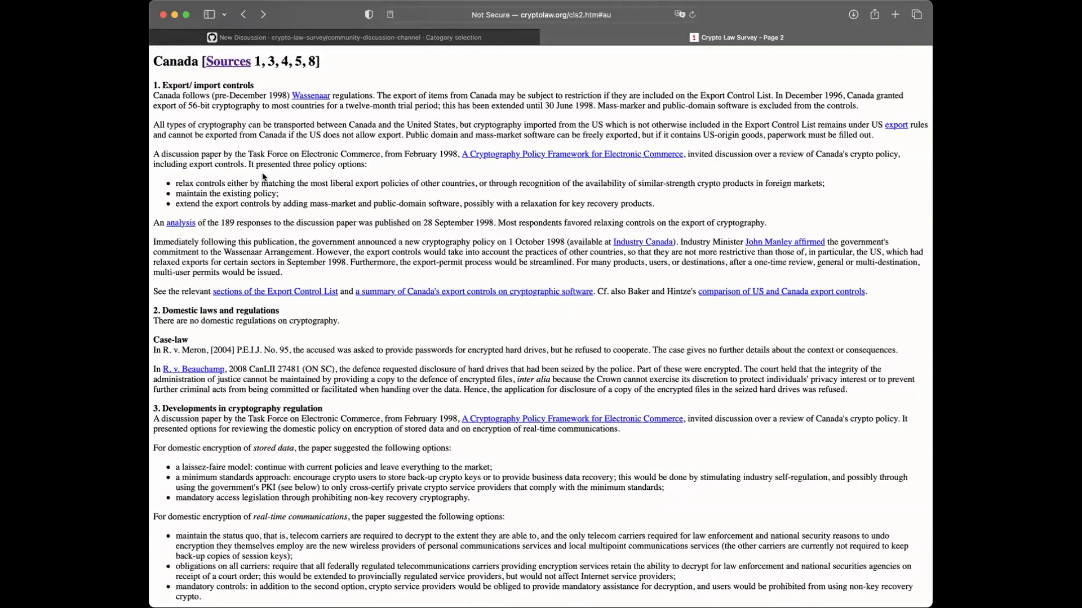
scroll(265, 173, down, 2)
scroll(267, 175, down, 7)
scroll(268, 176, up, 3)
scroll(267, 176, up, 12)
scroll(267, 174, down, 3)
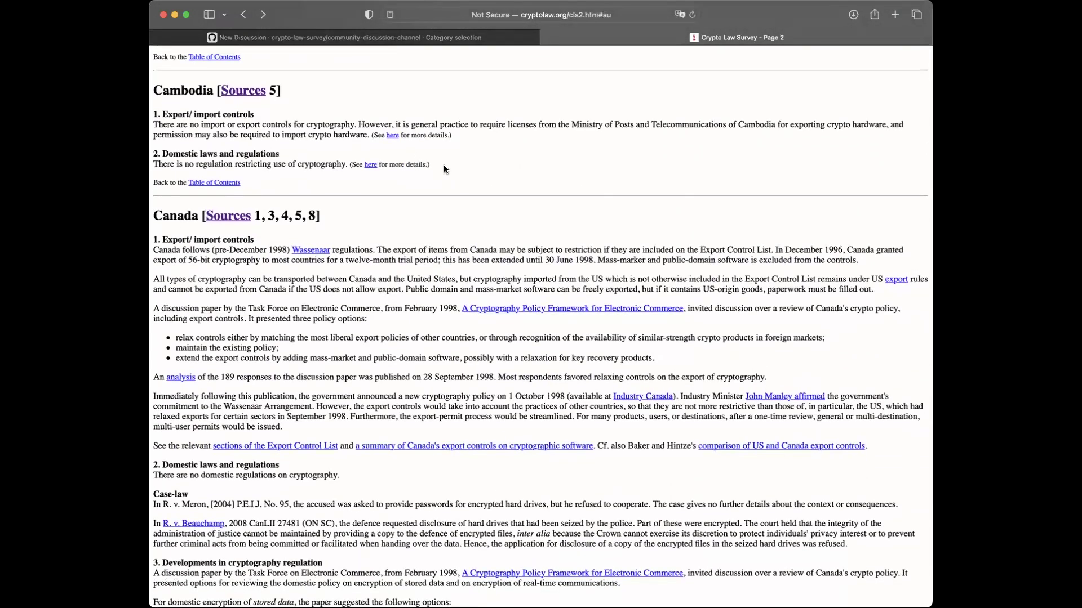
- Highlight the Cambodia entry twice, clearing the selection each time
drag(444, 169, 153, 85)
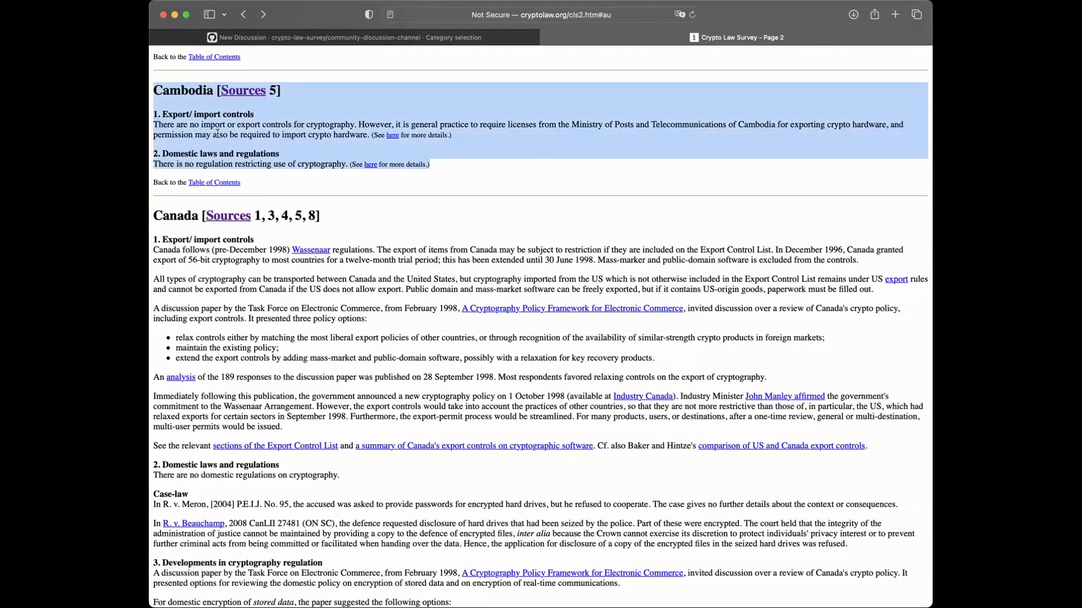
click(217, 134)
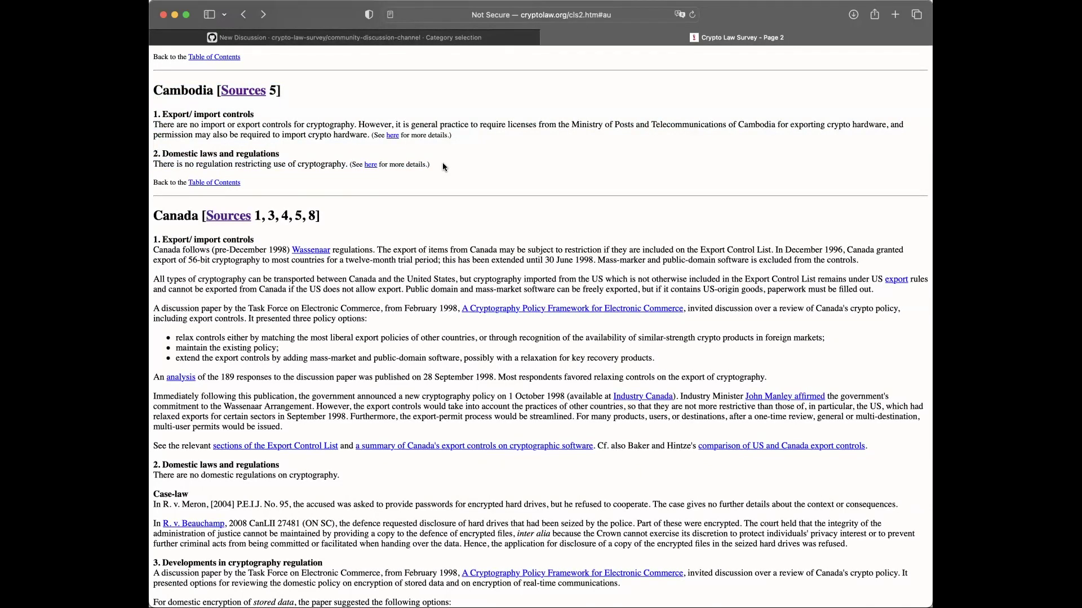
mouse_move(445, 165)
mouse_down()
mouse_move(153, 85)
mouse_move(175, 99)
mouse_move(448, 140)
mouse_move(447, 166)
mouse_up()
click(265, 125)
mouse_move(380, 43)
- From the GitHub New Discussion tab, go to the crypto-law-survey organization overview
click(417, 42)
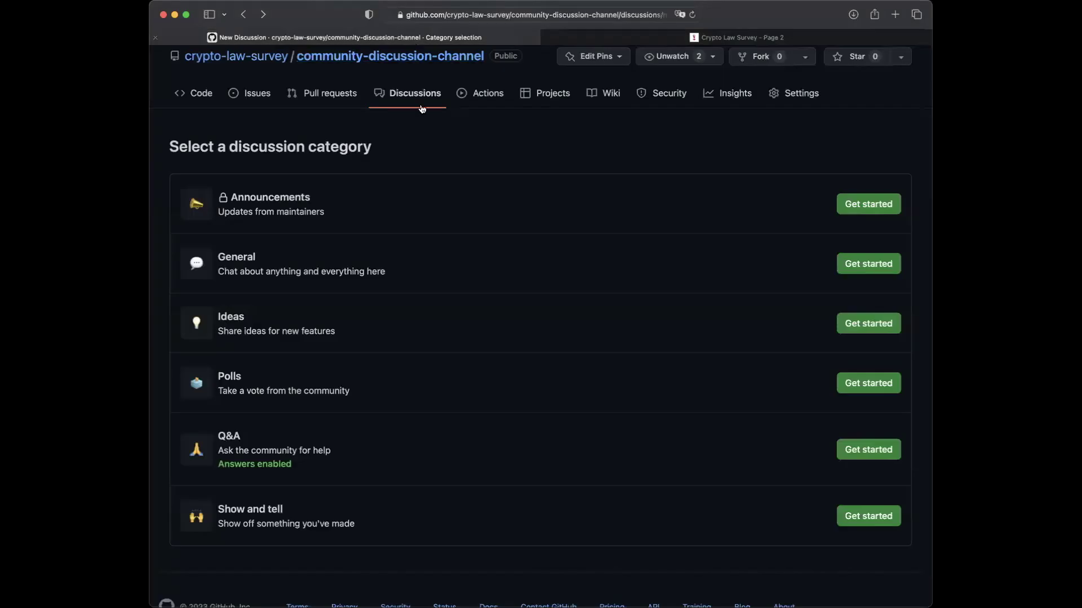
scroll(444, 136, up, 3)
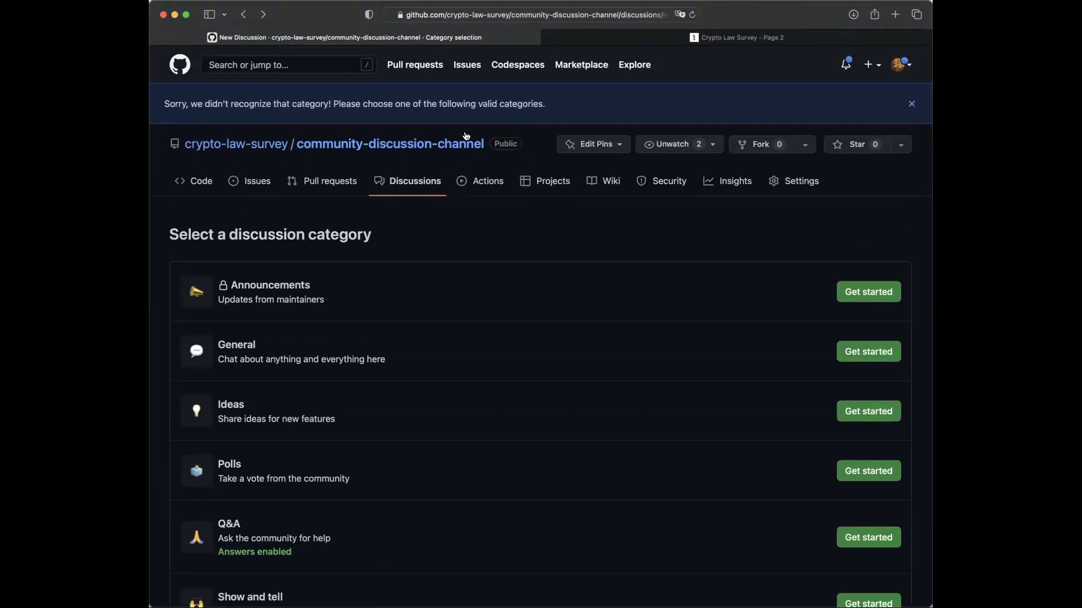
click(219, 148)
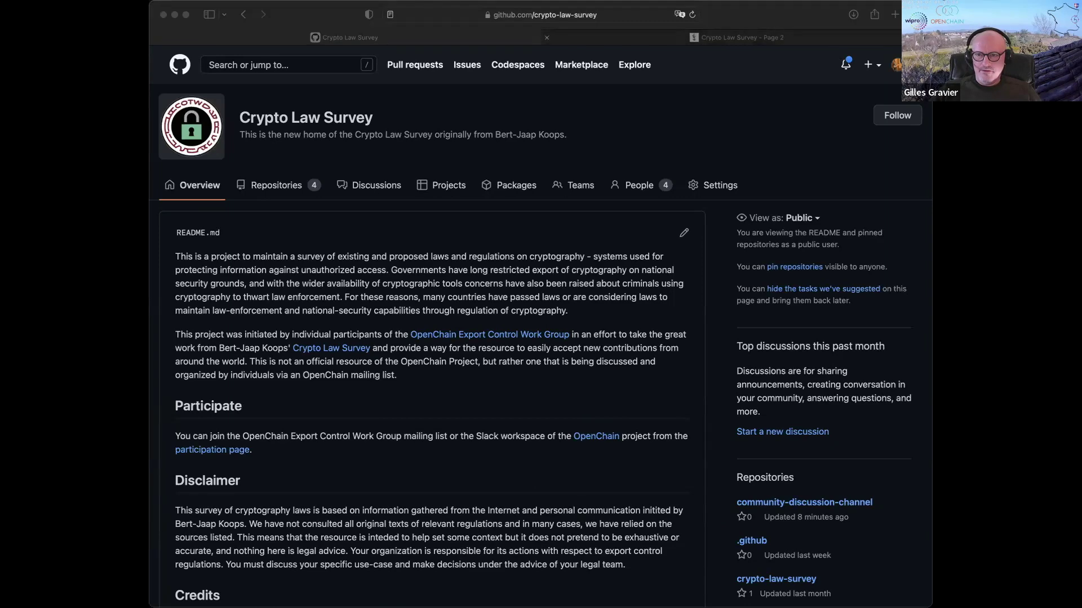
- Switch back to the 'Crypto Law Survey - Page 2' tab
click(564, 37)
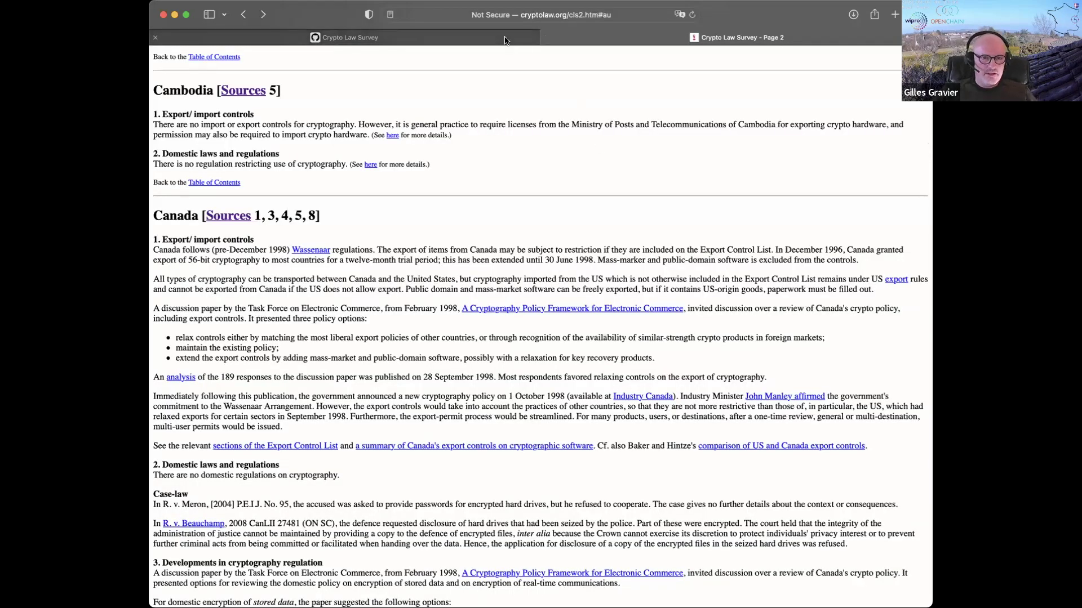
mouse_move(504, 40)
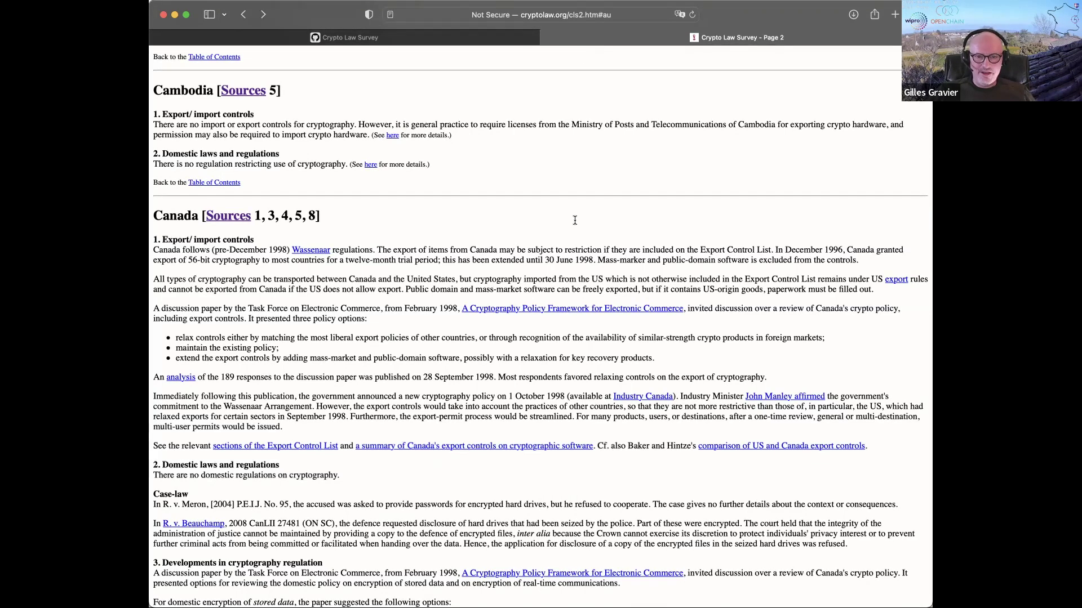
- Go back to the cryptolaw.org contents page and highlight, then clear, the footer copyright notice
click(243, 14)
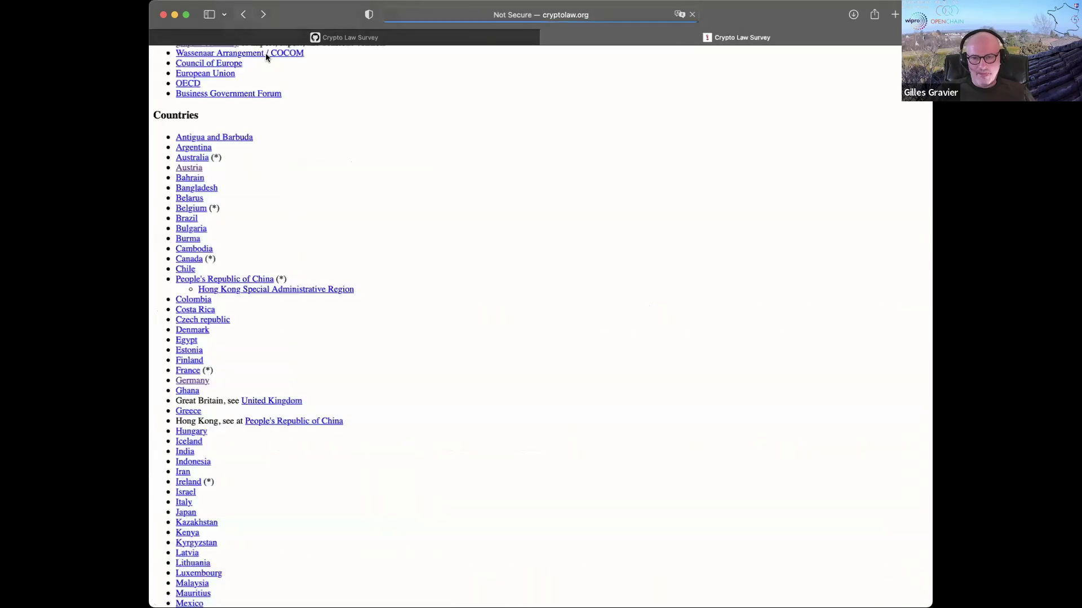
scroll(265, 53, down, 15)
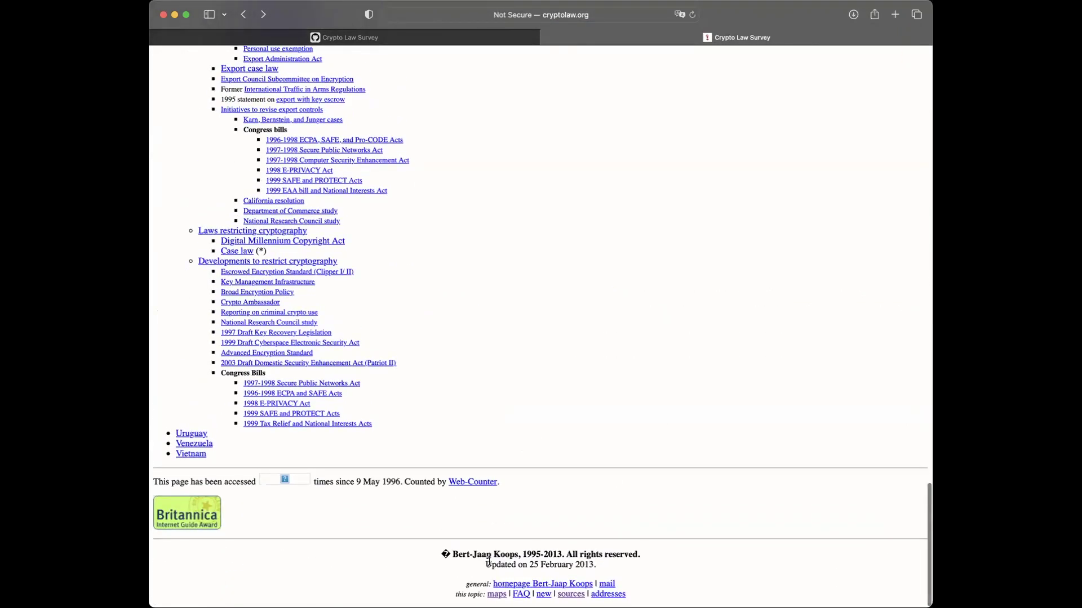
drag(566, 553, 438, 554)
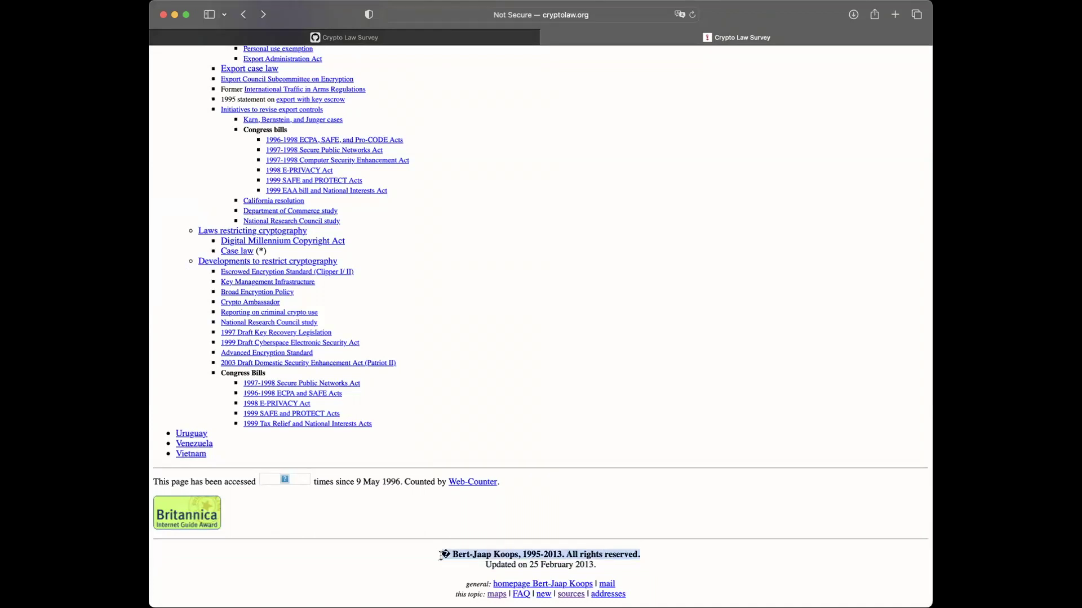
click(529, 291)
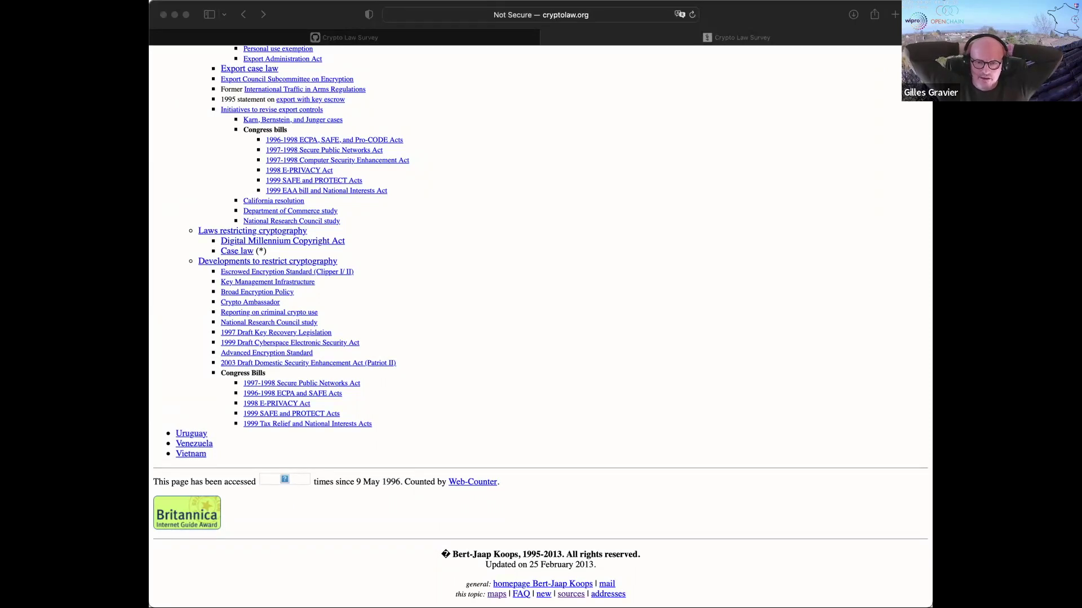
- Scroll up to the survey's Table of Contents and Countries index
scroll(439, 257, up, 3)
scroll(440, 259, up, 15)
scroll(439, 260, up, 4)
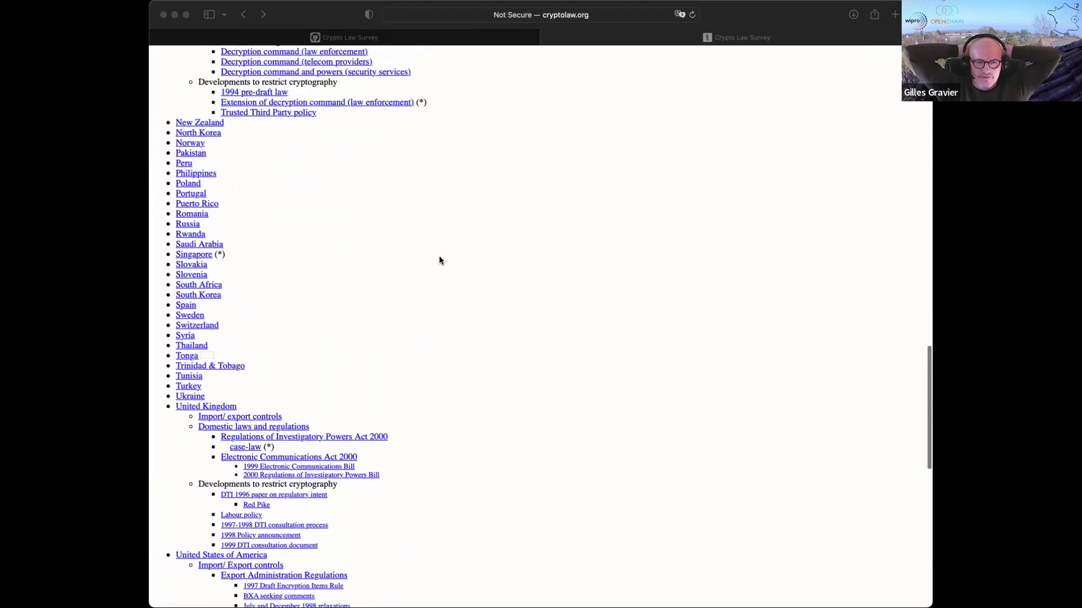
scroll(440, 260, up, 15)
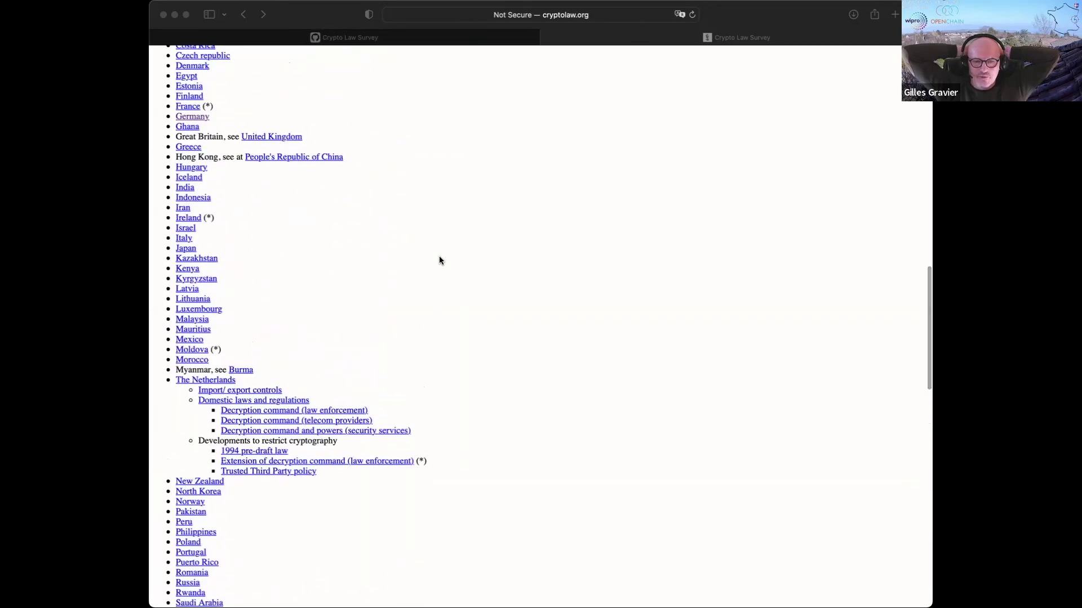
scroll(439, 260, up, 8)
scroll(439, 260, up, 9)
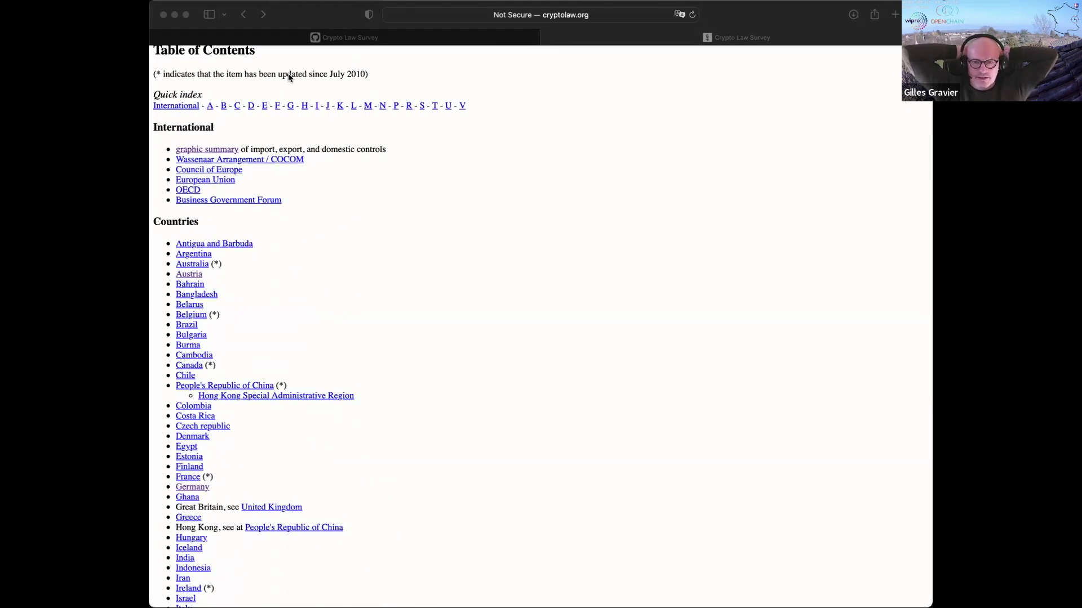
- Switch to the Crypto Law Survey organization page and read its title, description and README
click(345, 38)
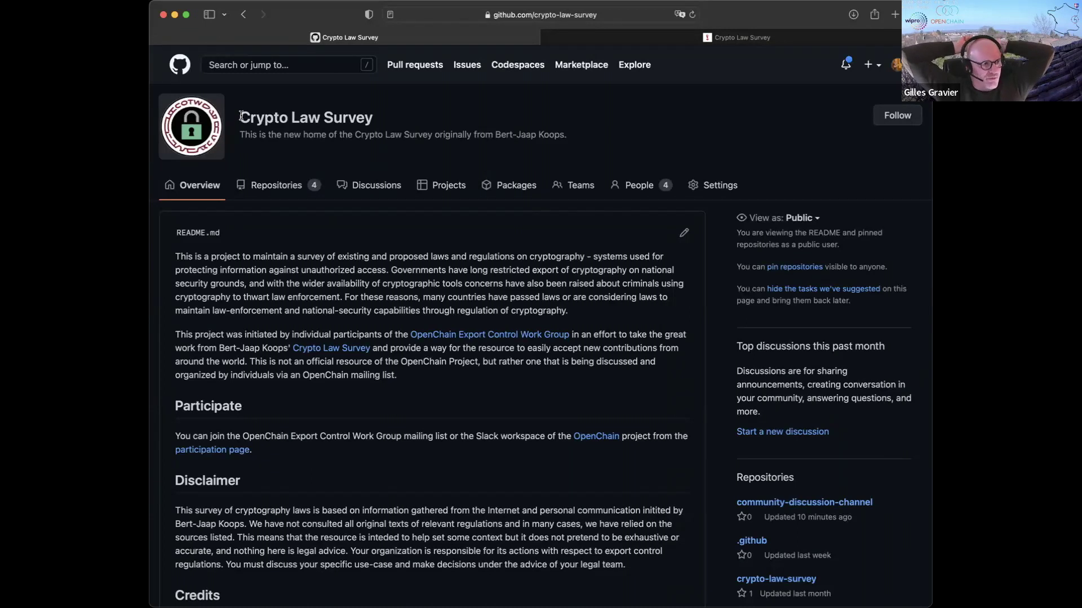
drag(239, 117, 673, 132)
click(673, 132)
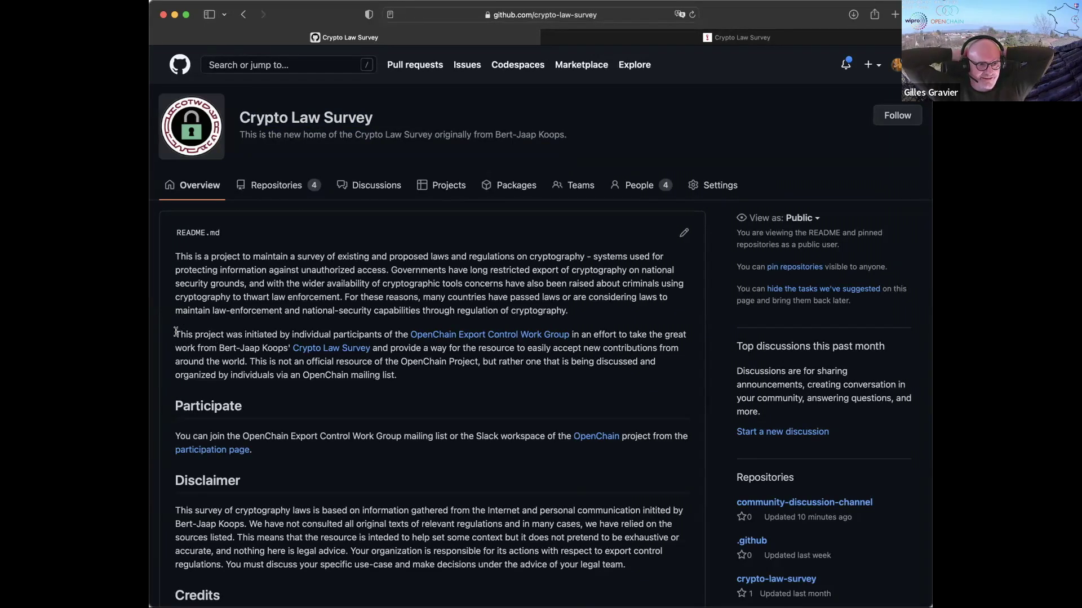
drag(175, 334, 473, 376)
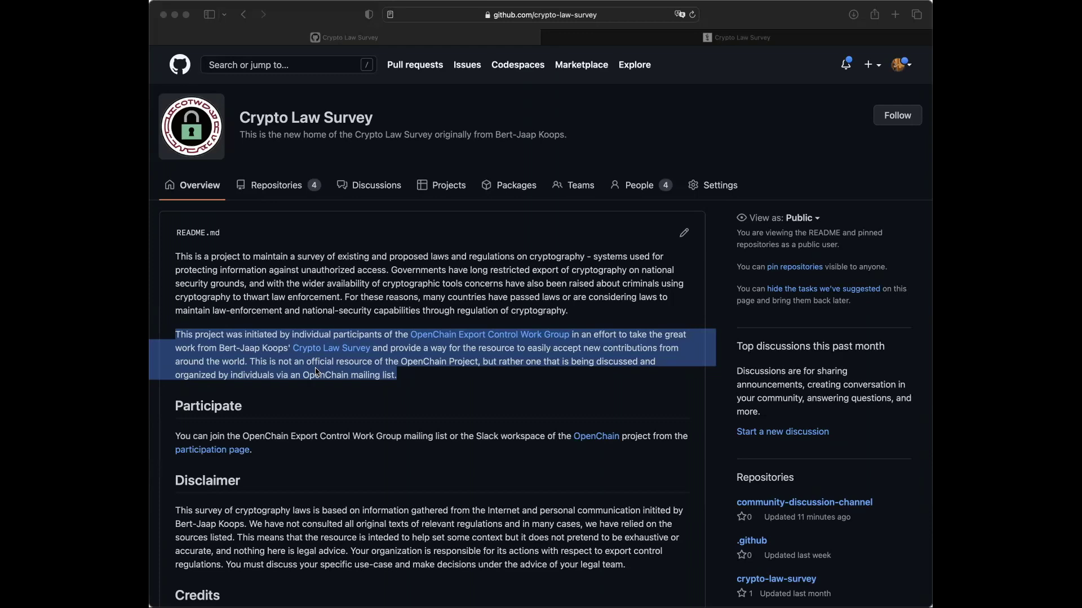
- Switch to the cryptolaw.org survey page and scroll down to its footer copyright line
click(620, 38)
scroll(509, 403, down, 15)
scroll(509, 407, down, 10)
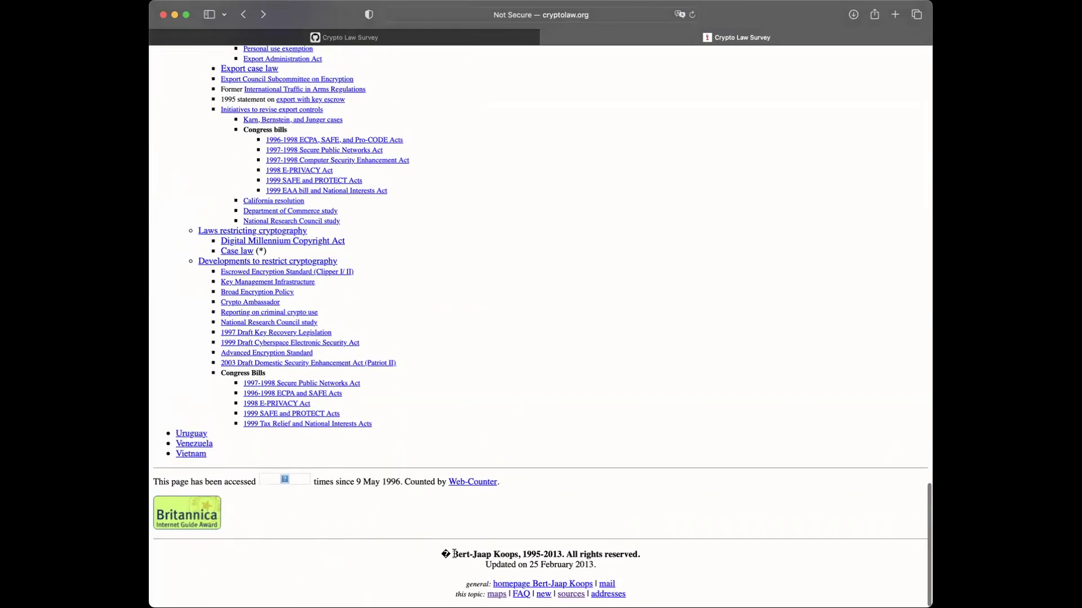
drag(453, 555, 730, 550)
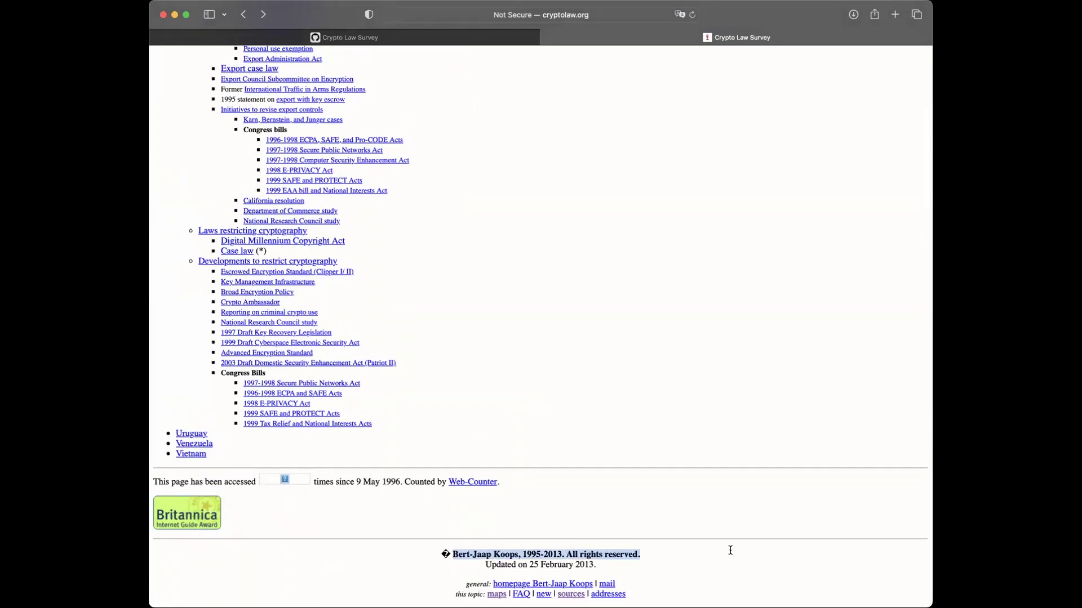
- Briefly revisit the GitHub page, then return to cryptolaw.org and scroll back to the top
click(344, 37)
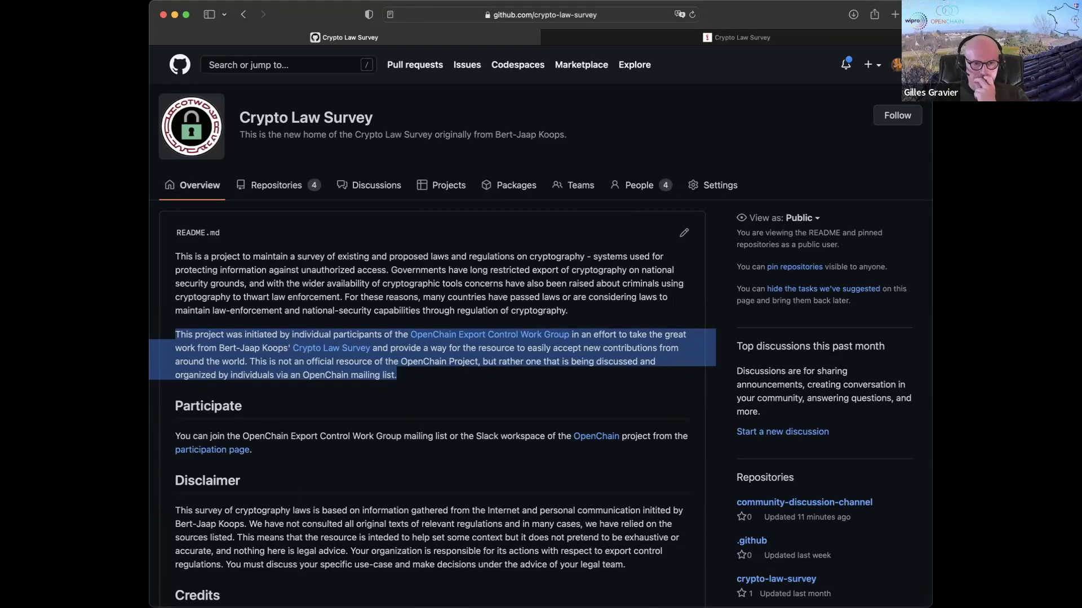
click(313, 280)
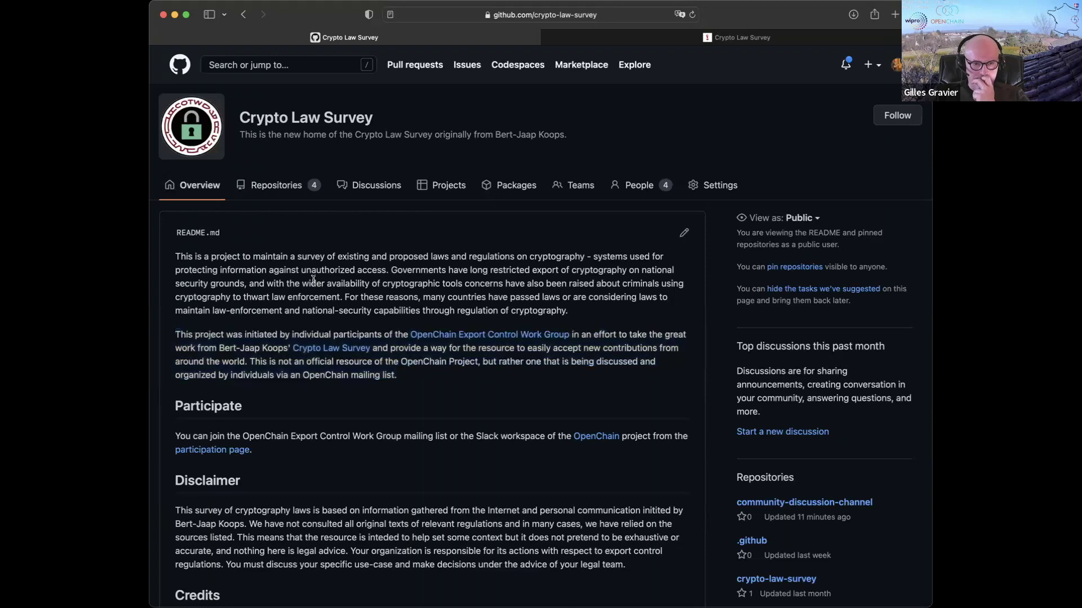
click(713, 38)
scroll(519, 82, up, 20)
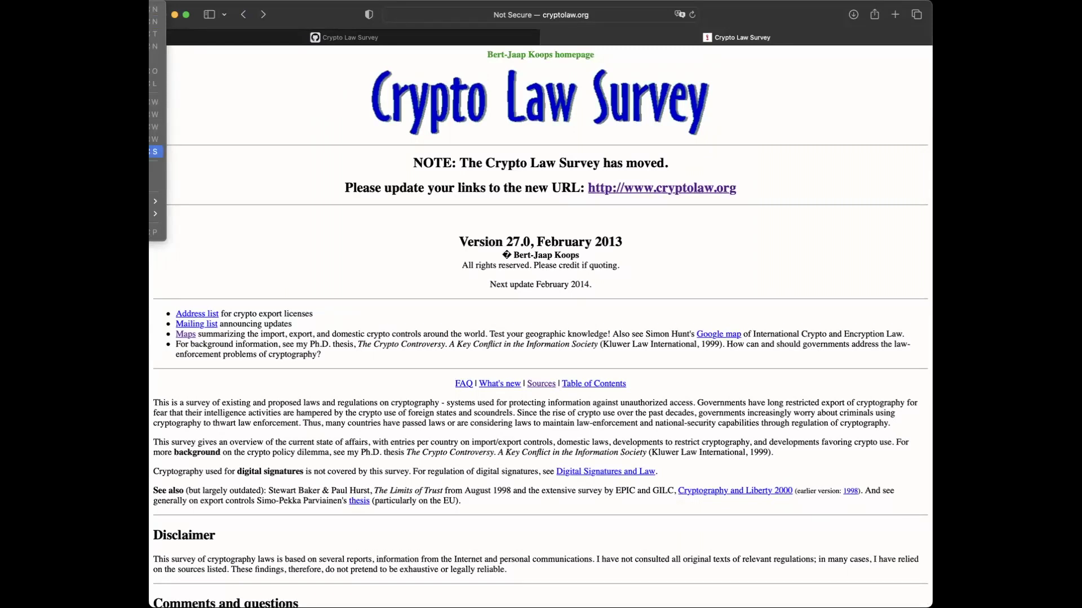
- Save the main survey page to the Desktop as 'Crypto Law Survey - main'
key(Escape)
key(super+s)
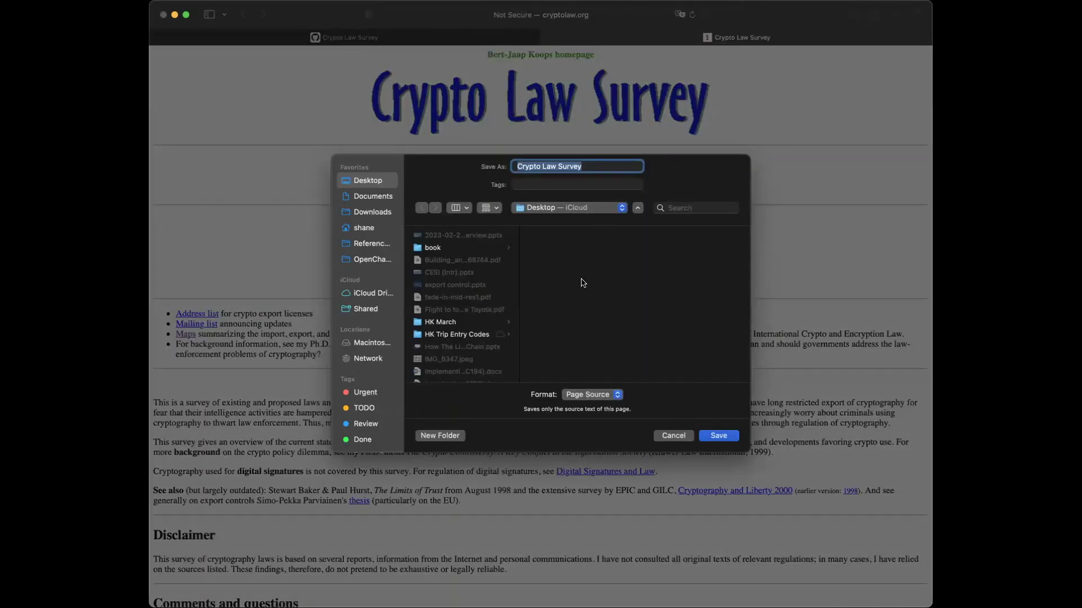
click(588, 164)
text(- main)
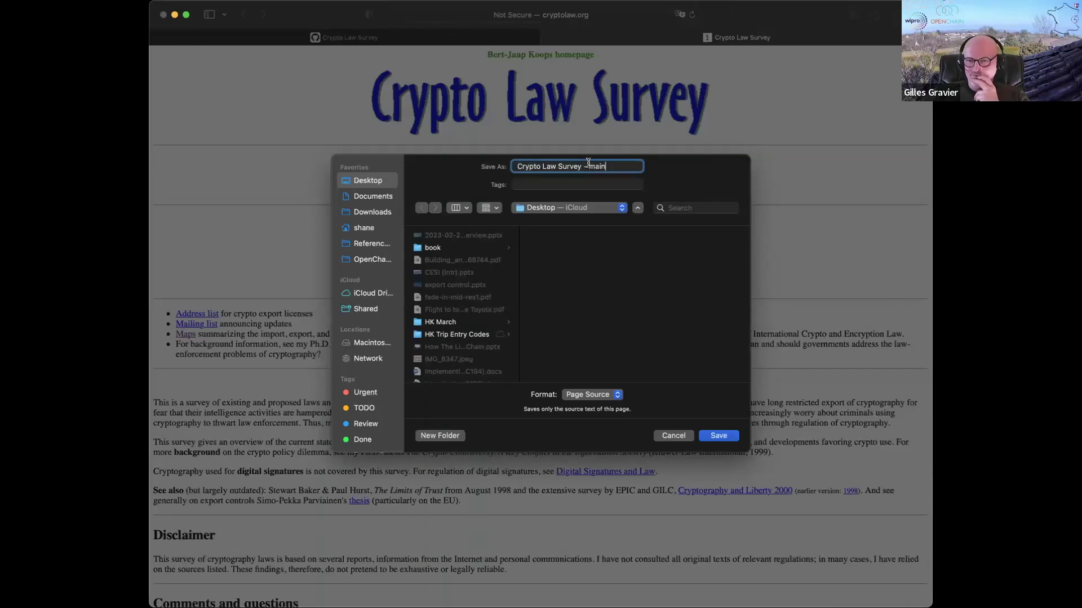
key(Return)
- Open the Austria country overview and save it as 'Crypto Law Survey - Page 2' page source
scroll(189, 363, down, 10)
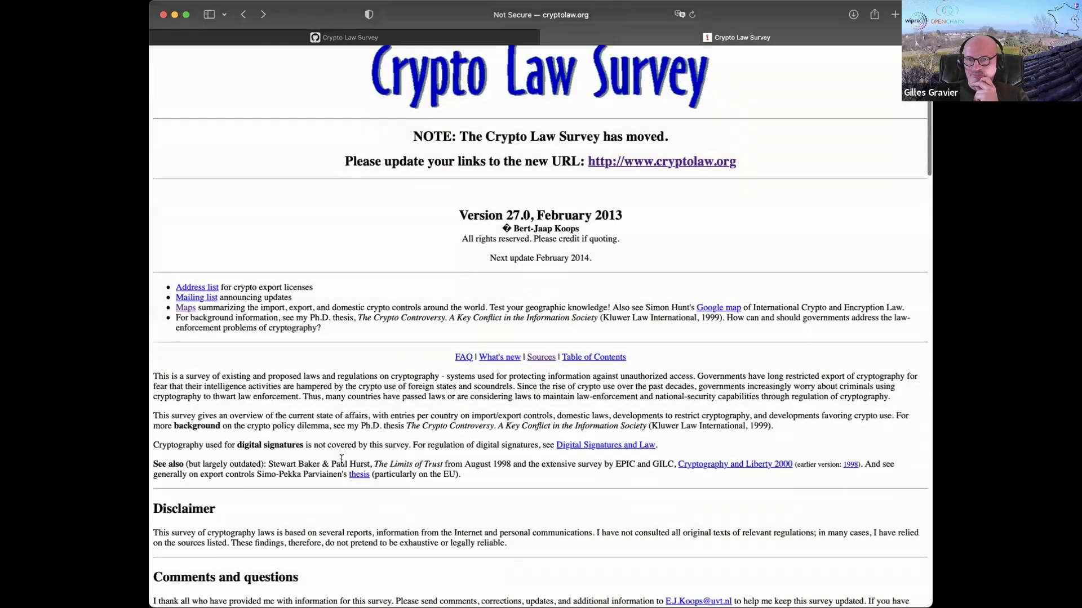
click(189, 398)
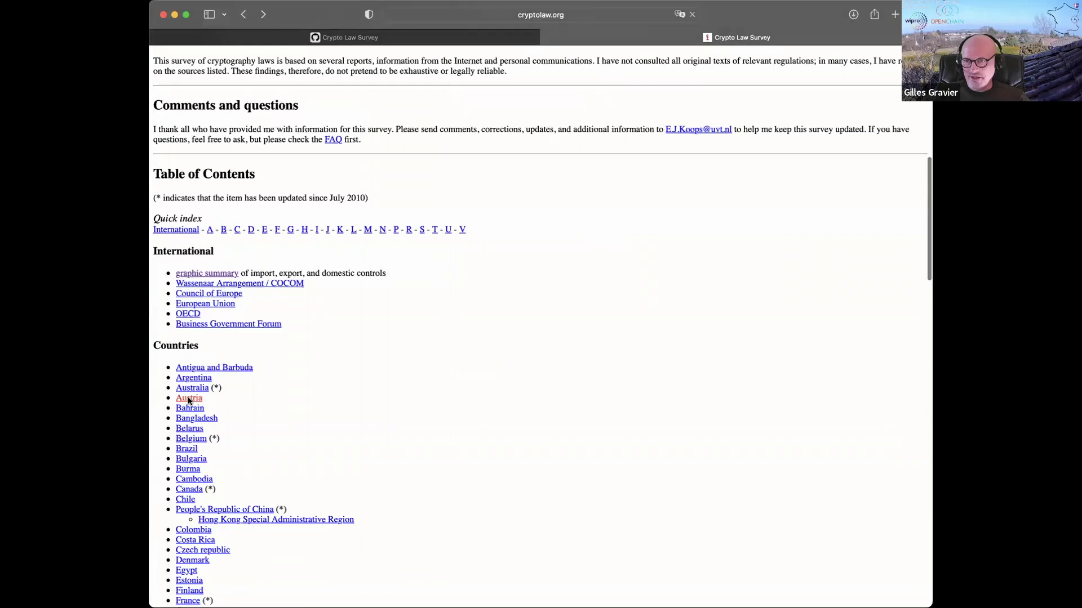
key(super+shift+r)
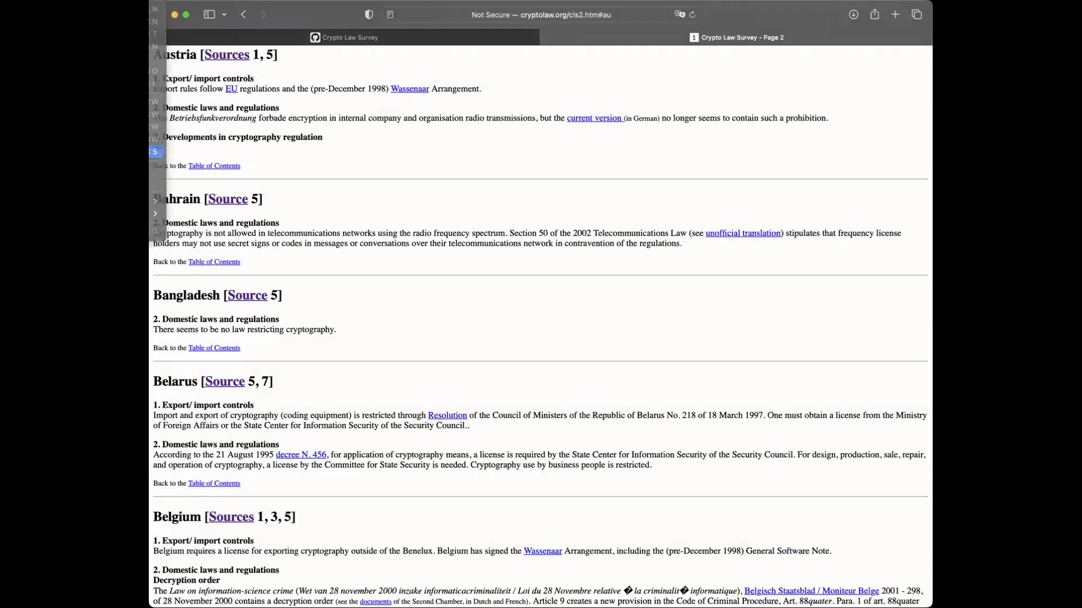
key(super+s)
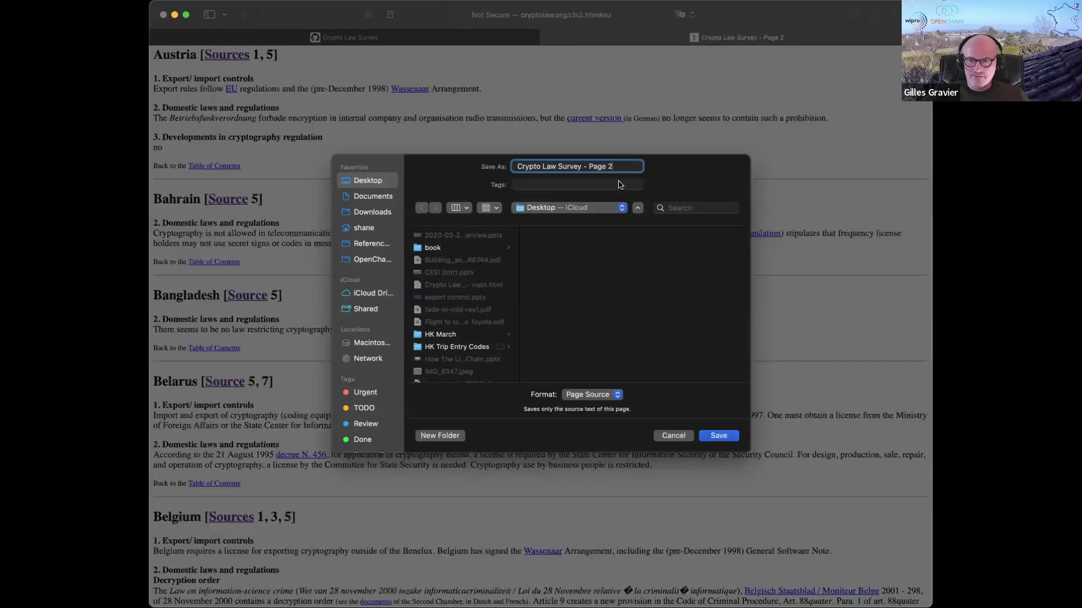
click(718, 435)
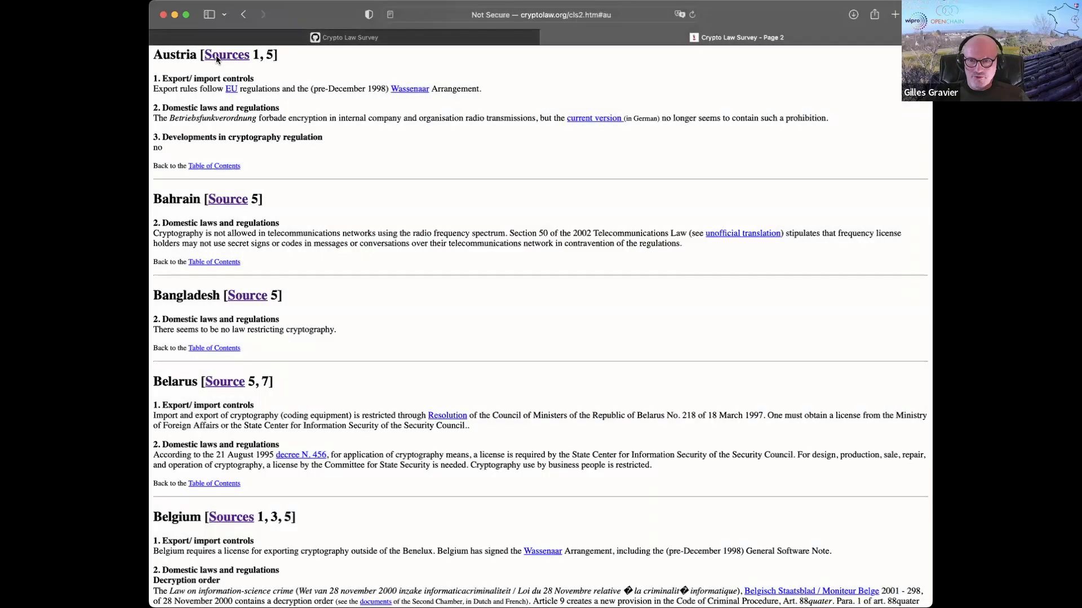
- Open the Sources page and save it as 'Crypto Law Survey - Sources'
click(215, 55)
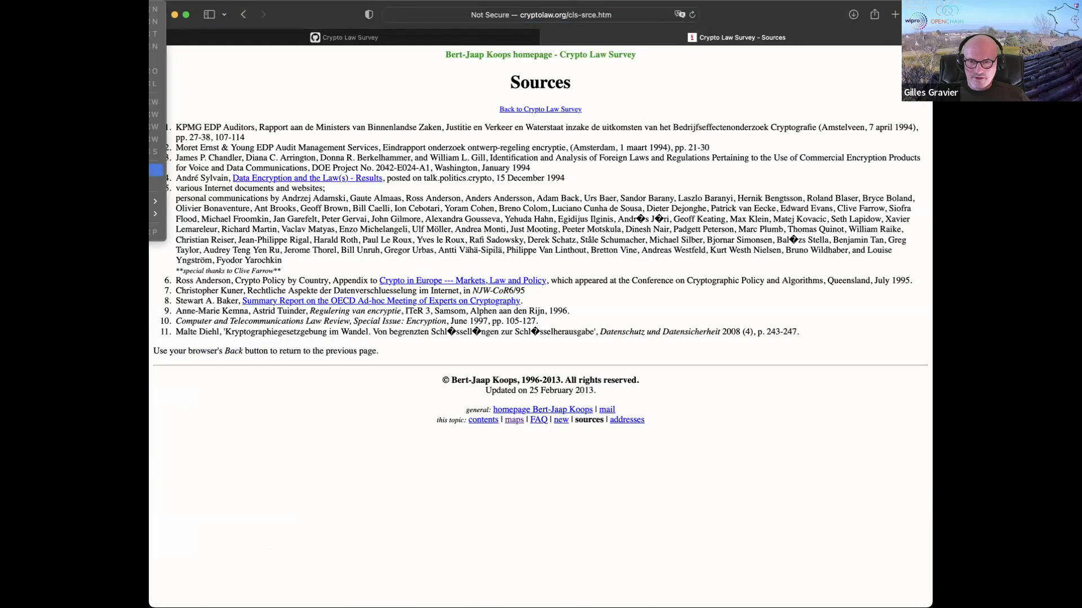
key(super+s)
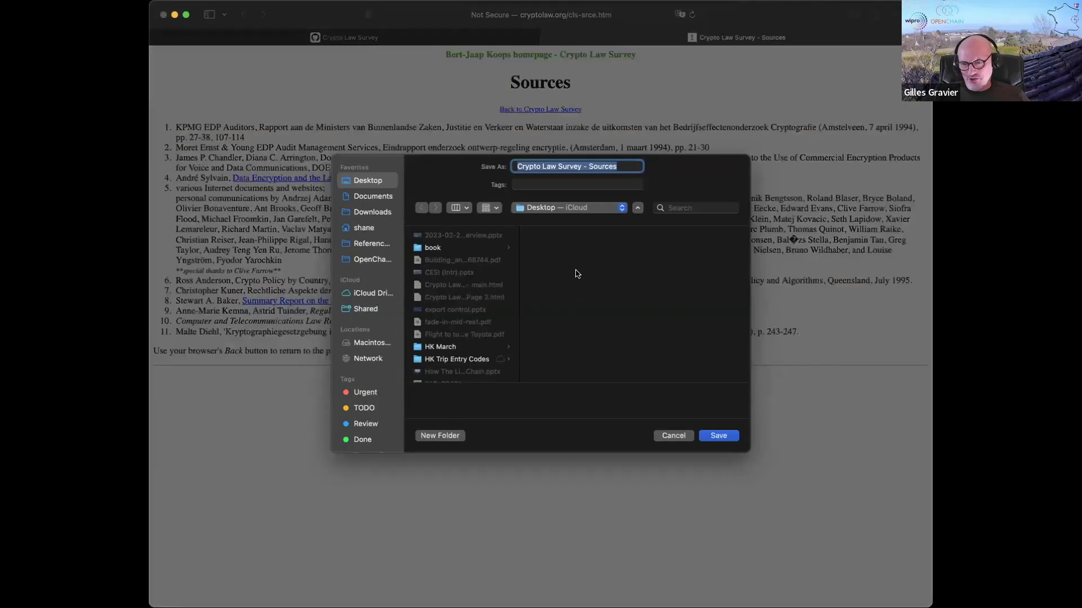
click(719, 436)
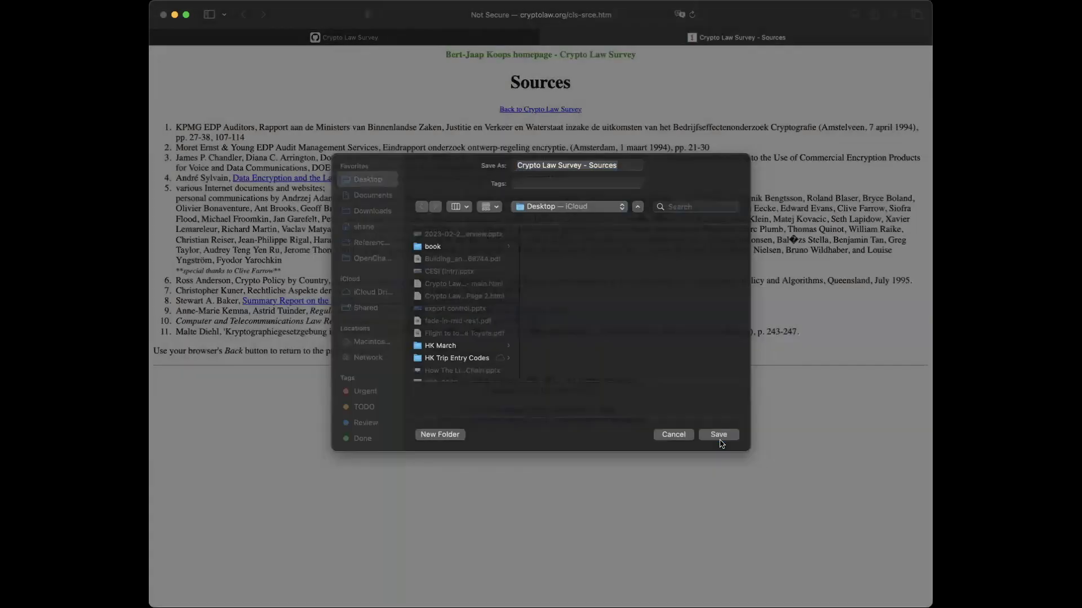
- Go back to the Overview per country page without Reader view, review it, then switch to Page 2.html
click(243, 14)
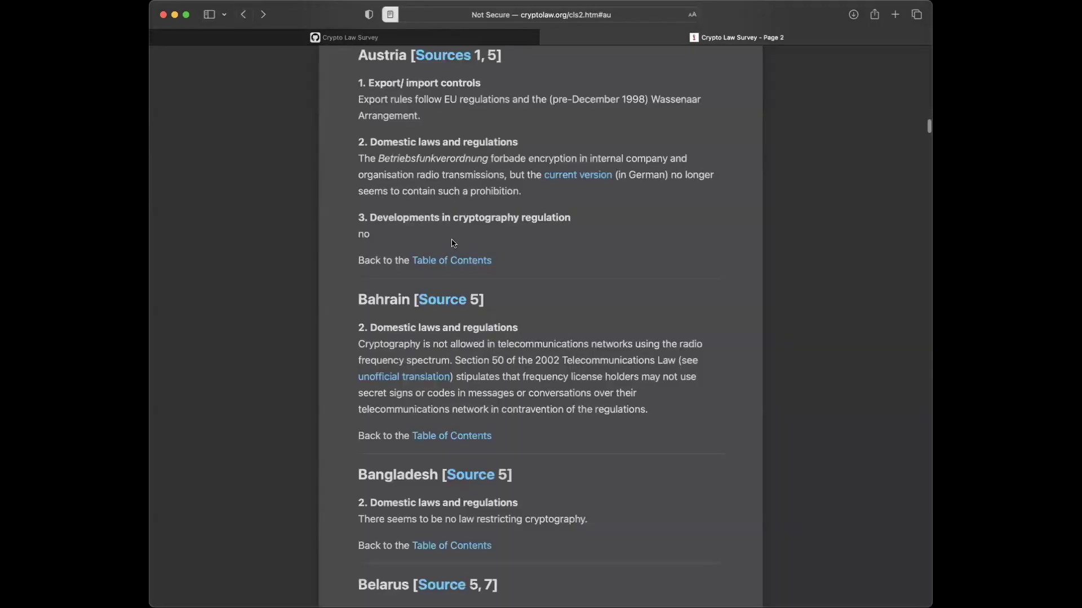
click(391, 13)
scroll(342, 227, up, 20)
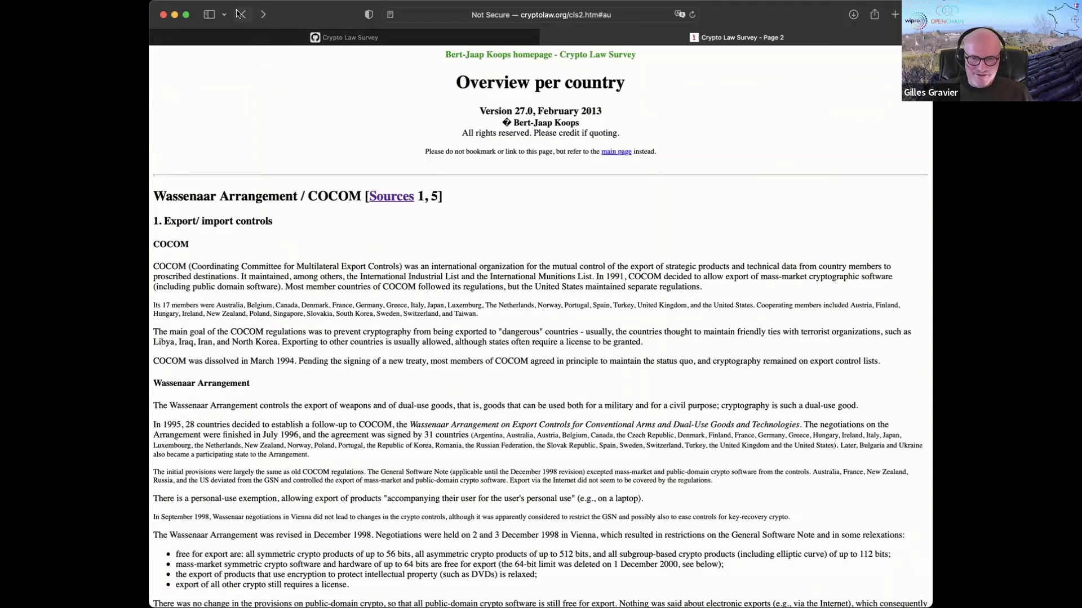
scroll(252, 197, down, 15)
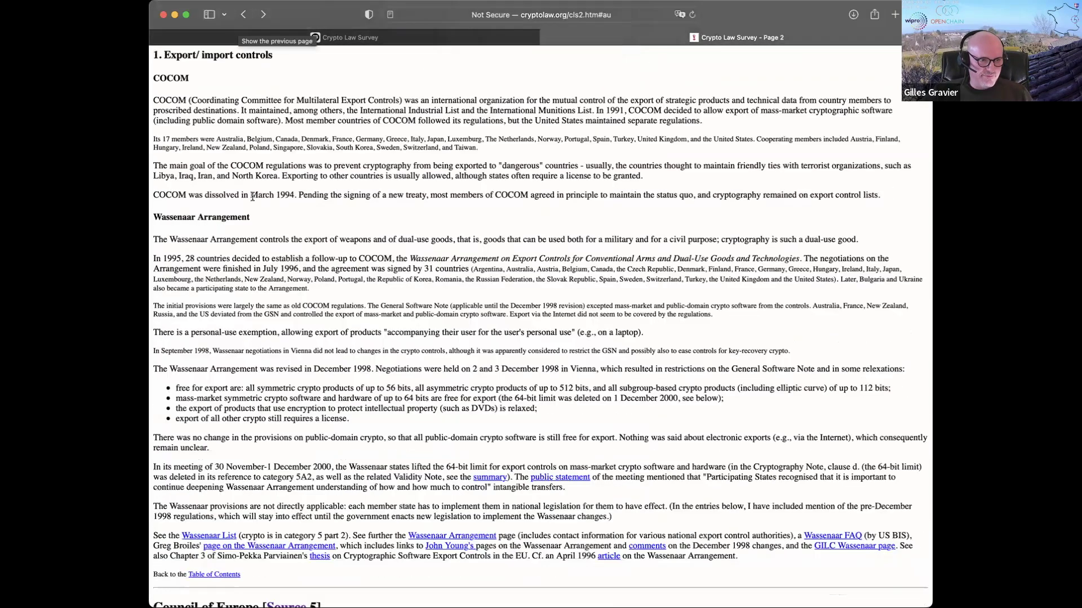
scroll(252, 197, down, 15)
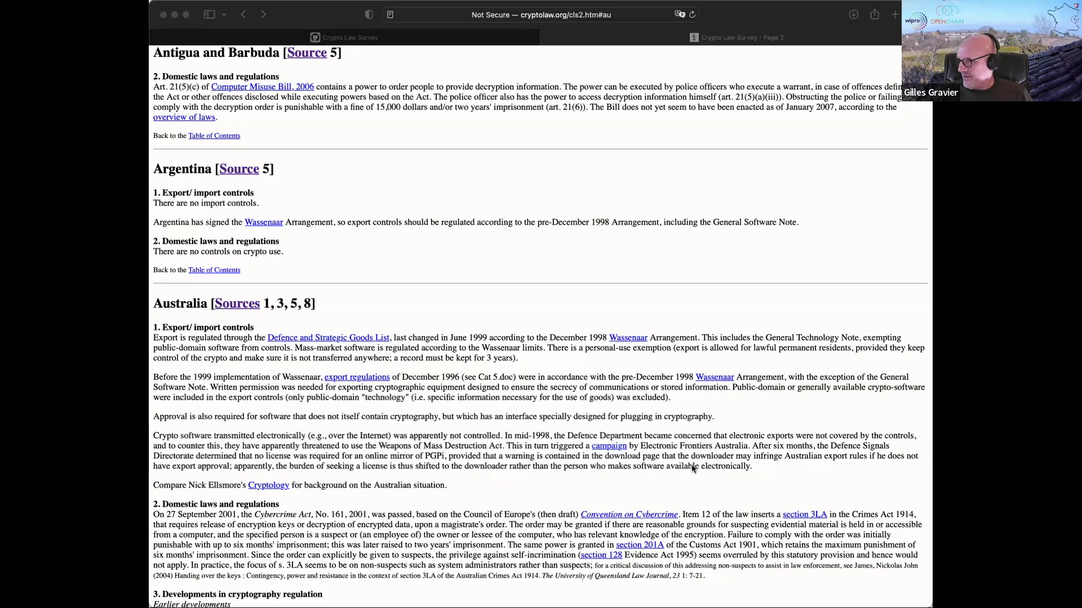
key(super+Tab)
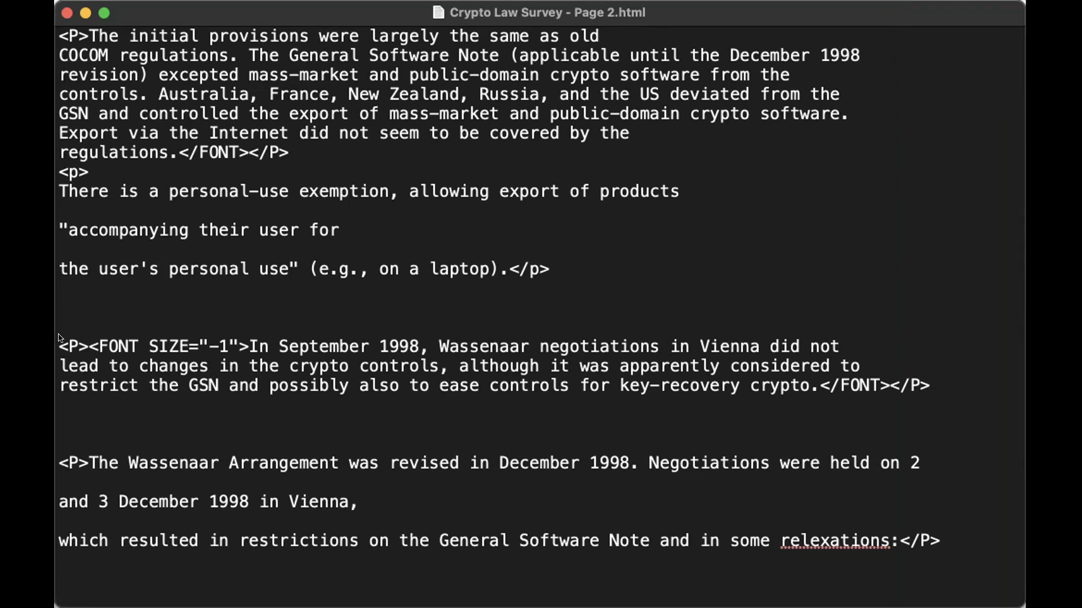
drag(58, 341, 249, 346)
click(247, 404)
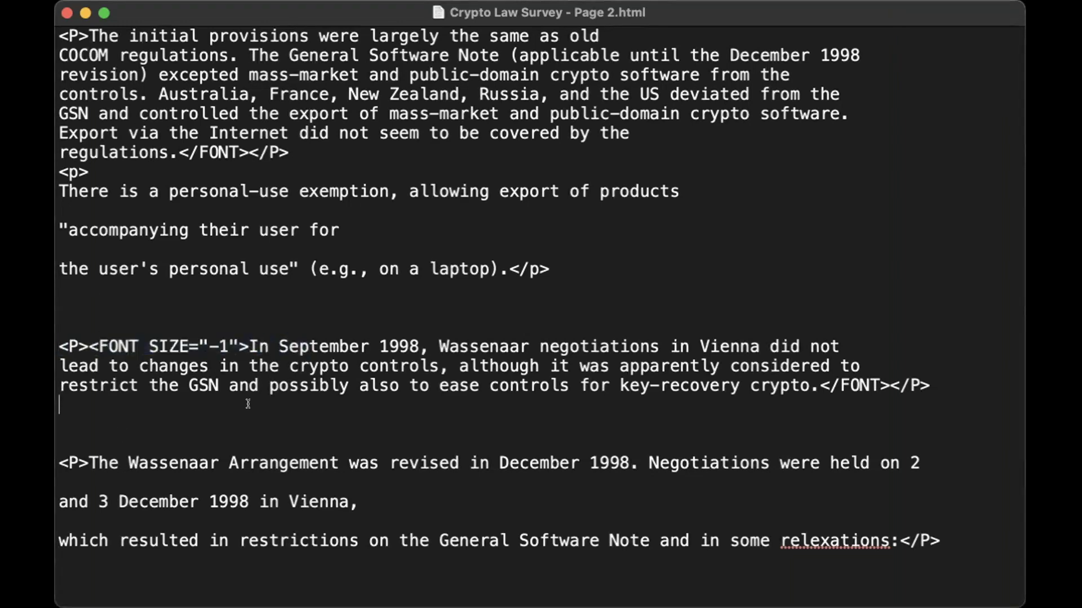
scroll(248, 404, down, 10)
scroll(242, 404, down, 20)
scroll(242, 404, down, 5)
- Scroll up through the Page 2 HTML source
scroll(403, 232, up, 20)
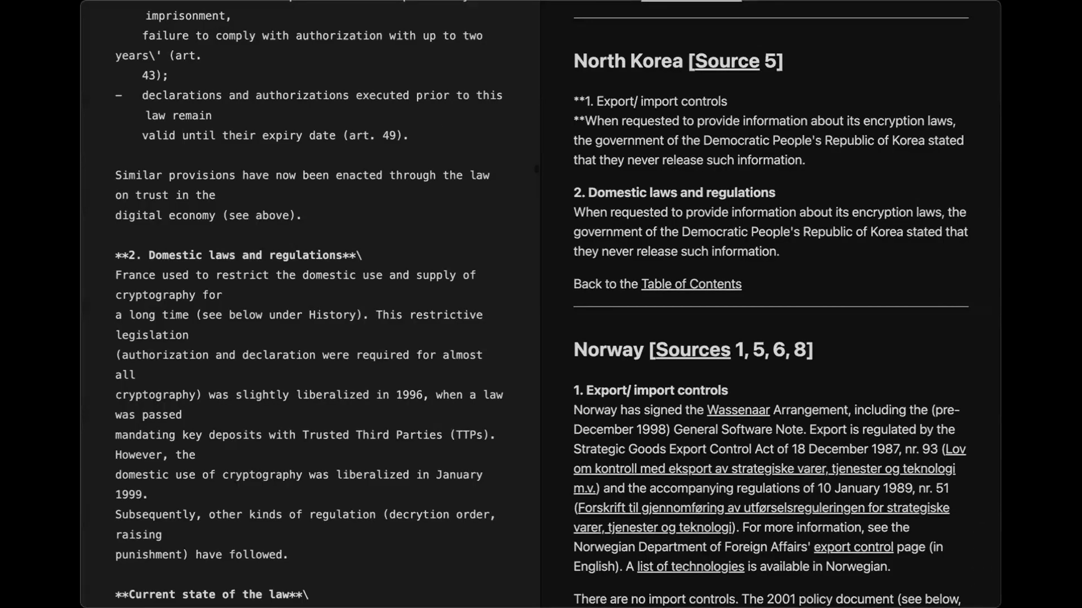
scroll(630, 303, down, 1)
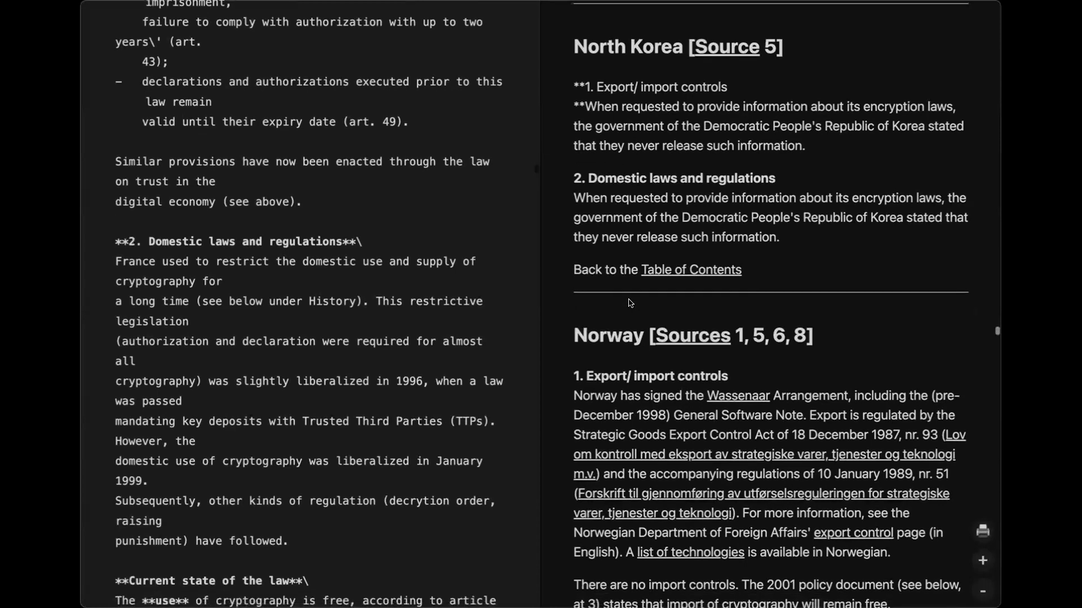
scroll(630, 304, down, 5)
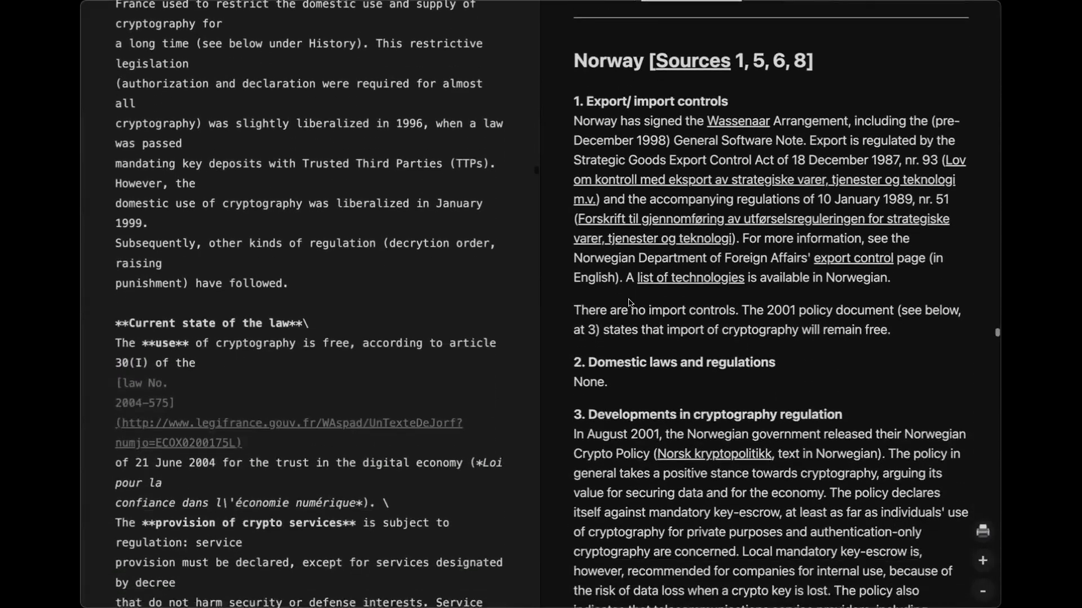
scroll(629, 298, down, 4)
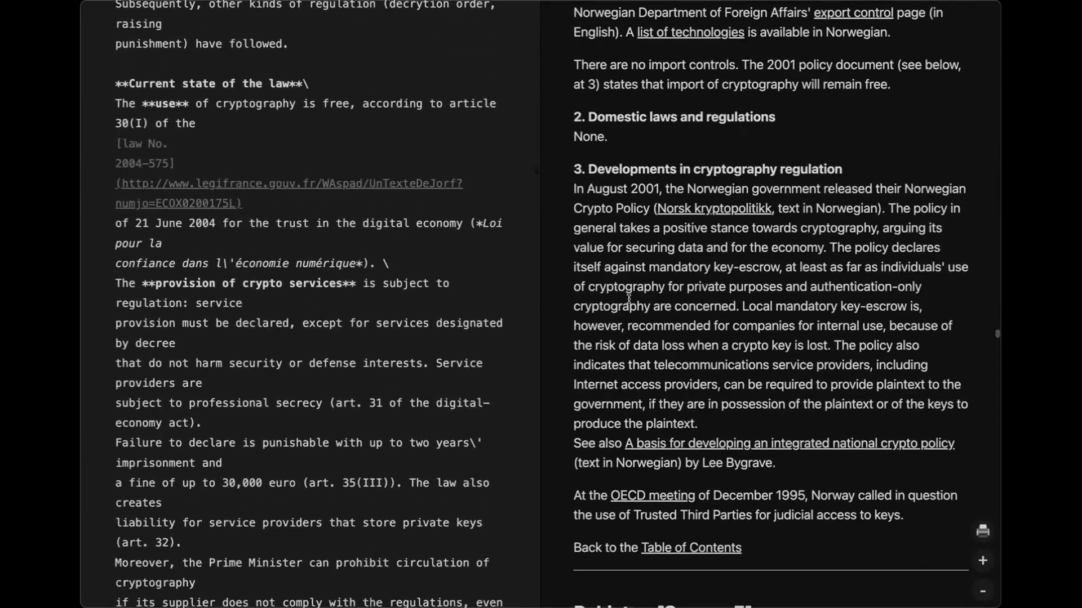
scroll(629, 299, down, 9)
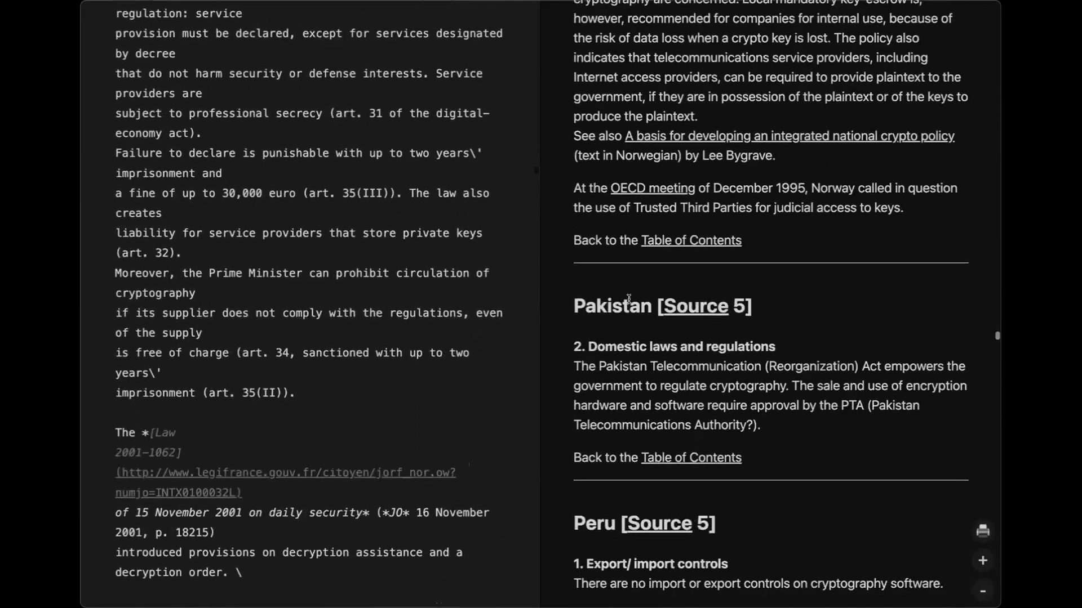
scroll(629, 303, down, 1)
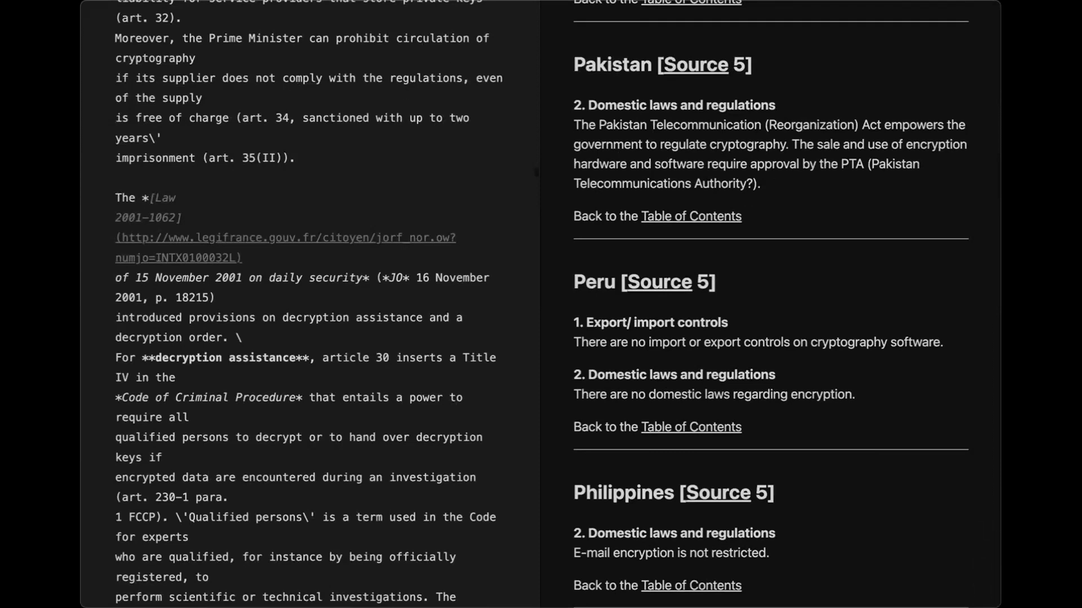
scroll(661, 247, down, 5)
scroll(662, 354, down, 6)
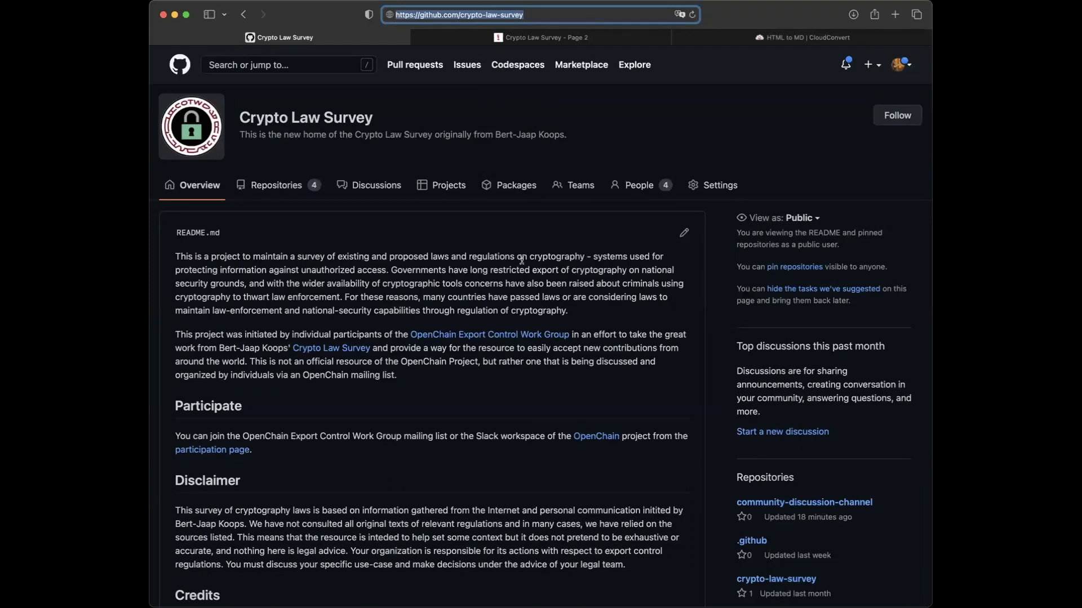
- Open the People tab and dismiss the member invitation without inviting anyone
click(639, 186)
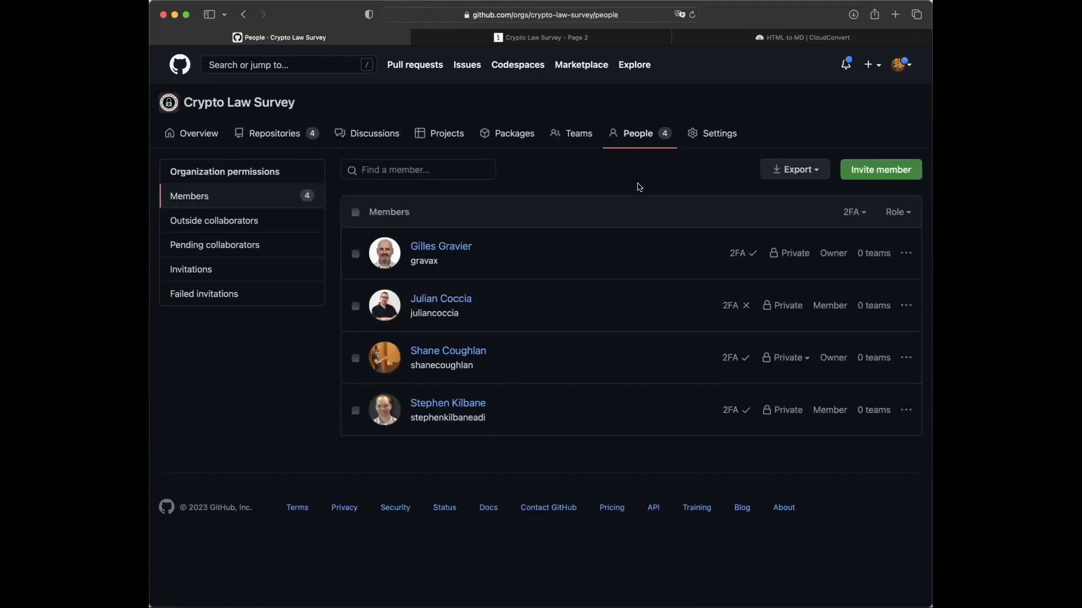
click(896, 172)
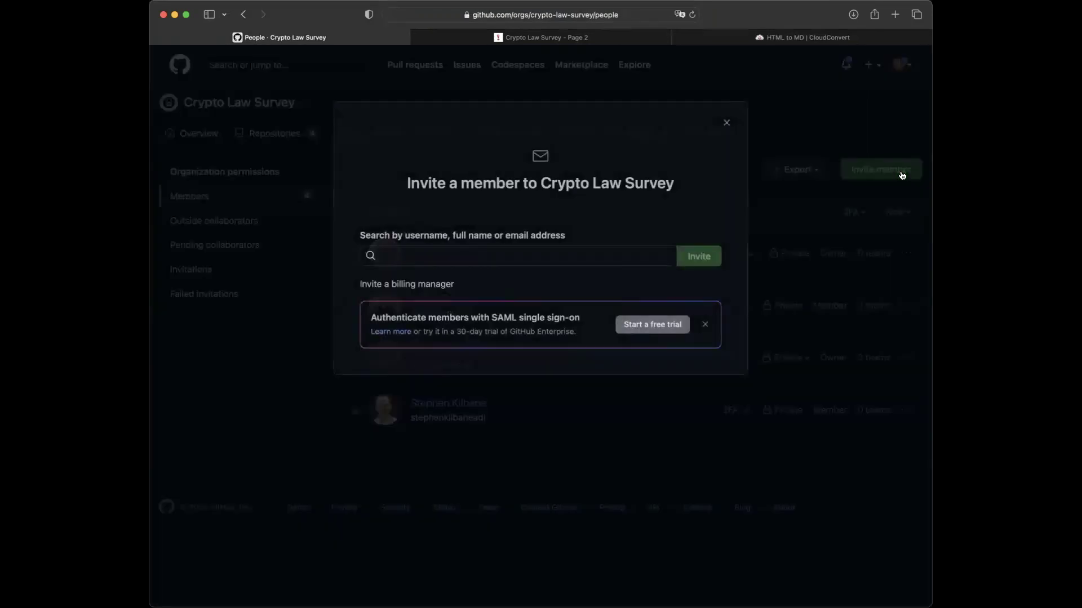
click(725, 124)
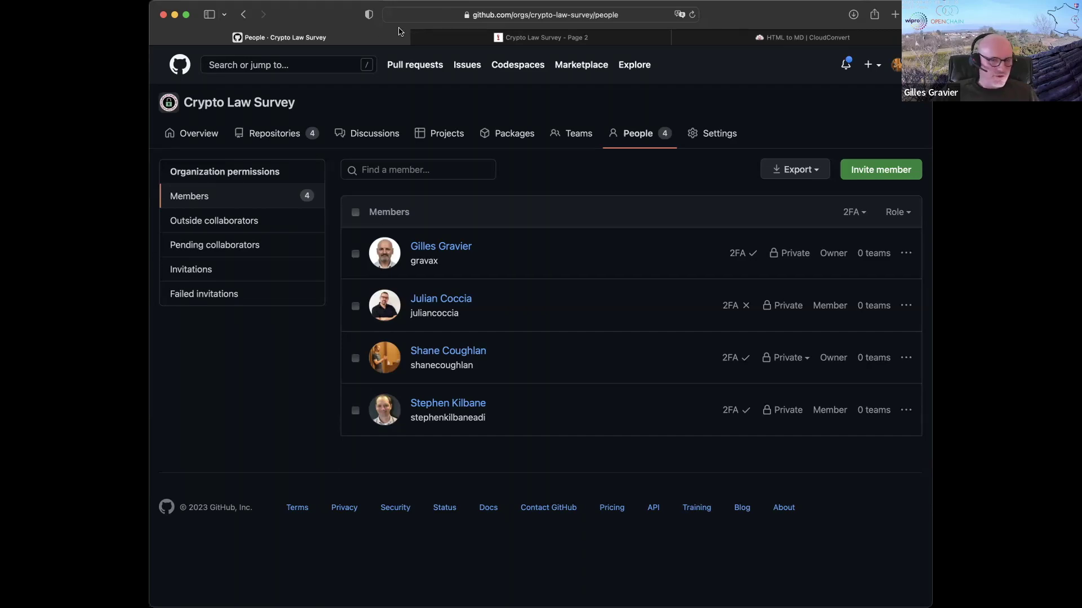
- Return to the Crypto Law Survey organization overview and scroll through it
click(245, 15)
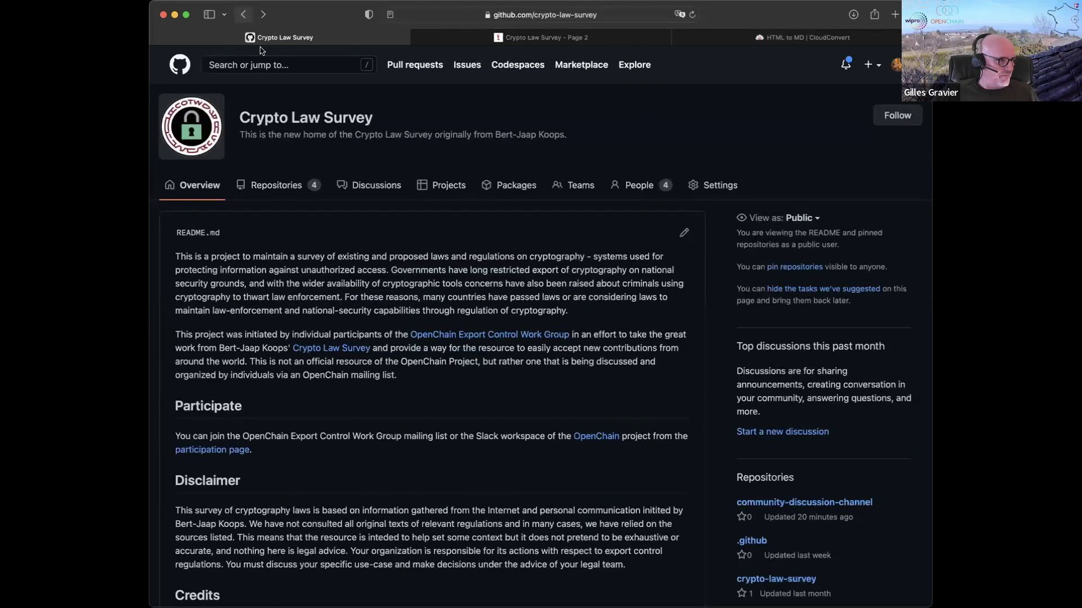
scroll(421, 310, down, 15)
scroll(421, 310, up, 3)
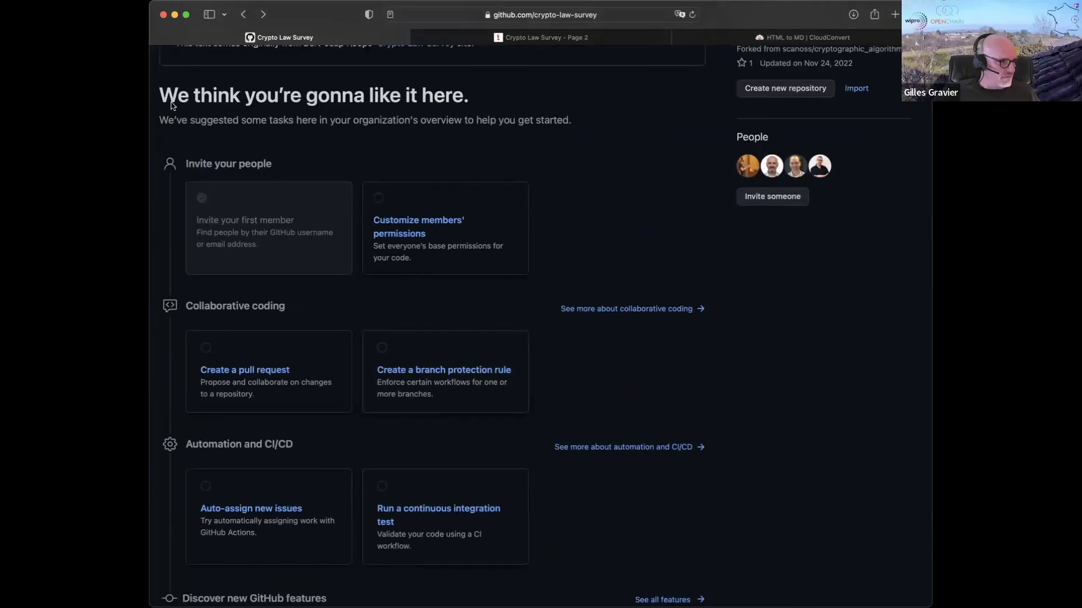
scroll(378, 252, down, 7)
scroll(378, 253, up, 20)
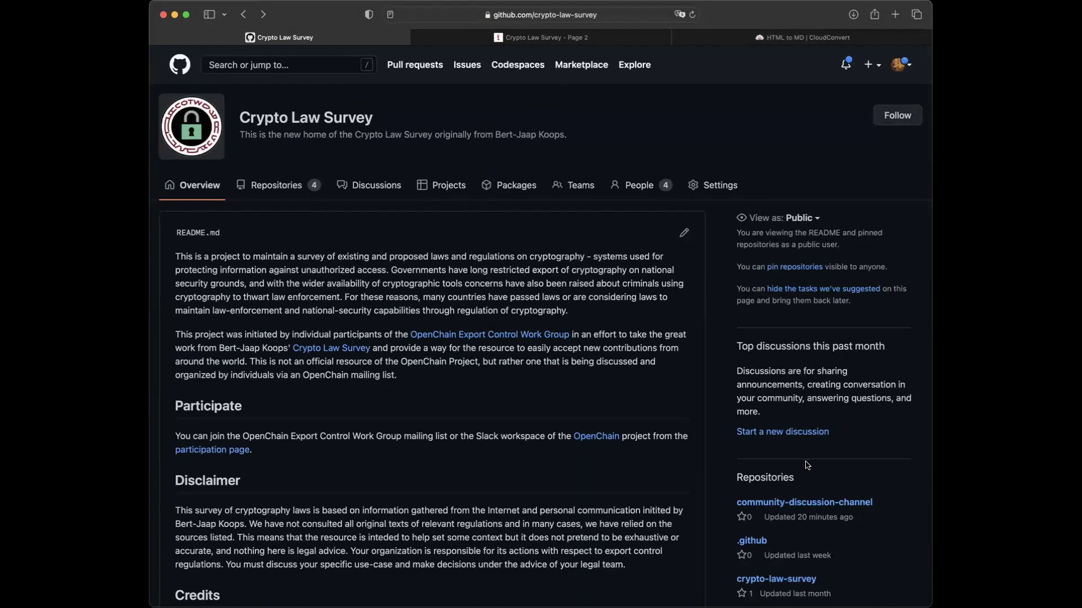
- Open test-country-overview.md in the crypto-law-survey repository and scroll through its rendered content
click(785, 583)
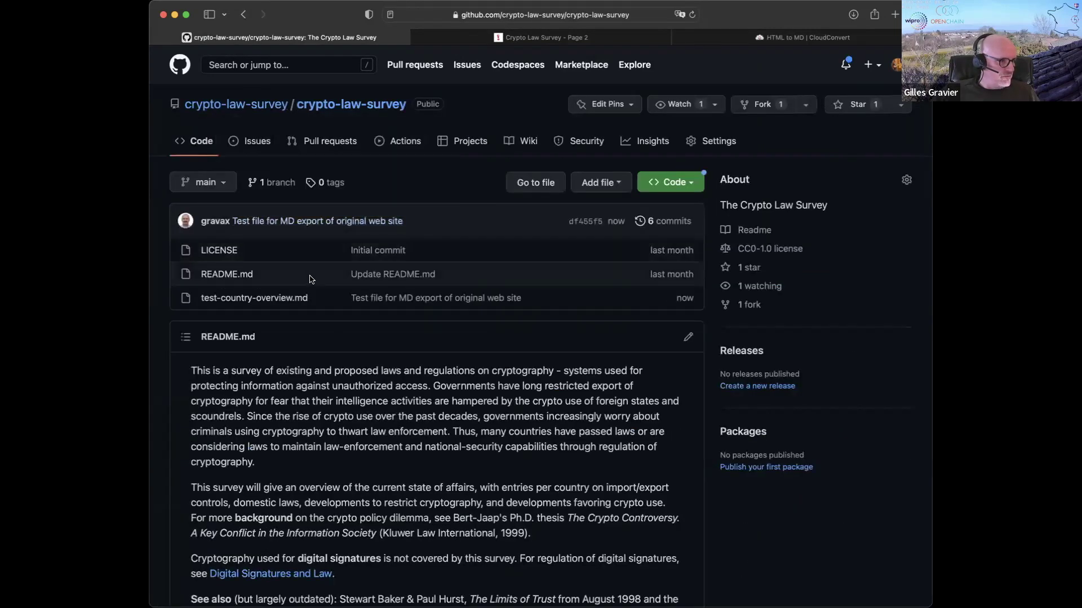
click(280, 307)
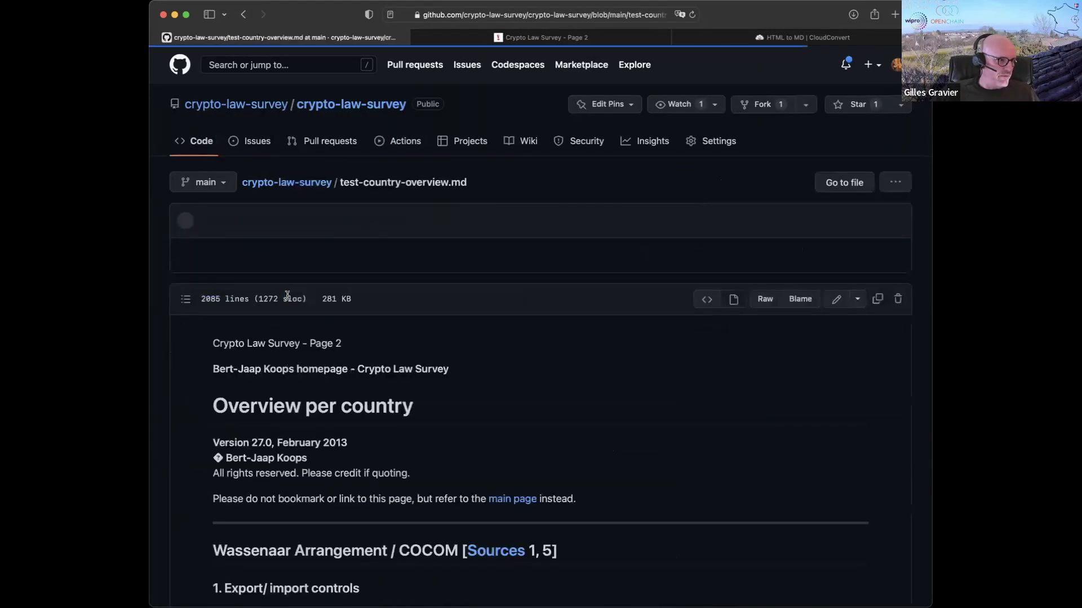
scroll(457, 368, down, 20)
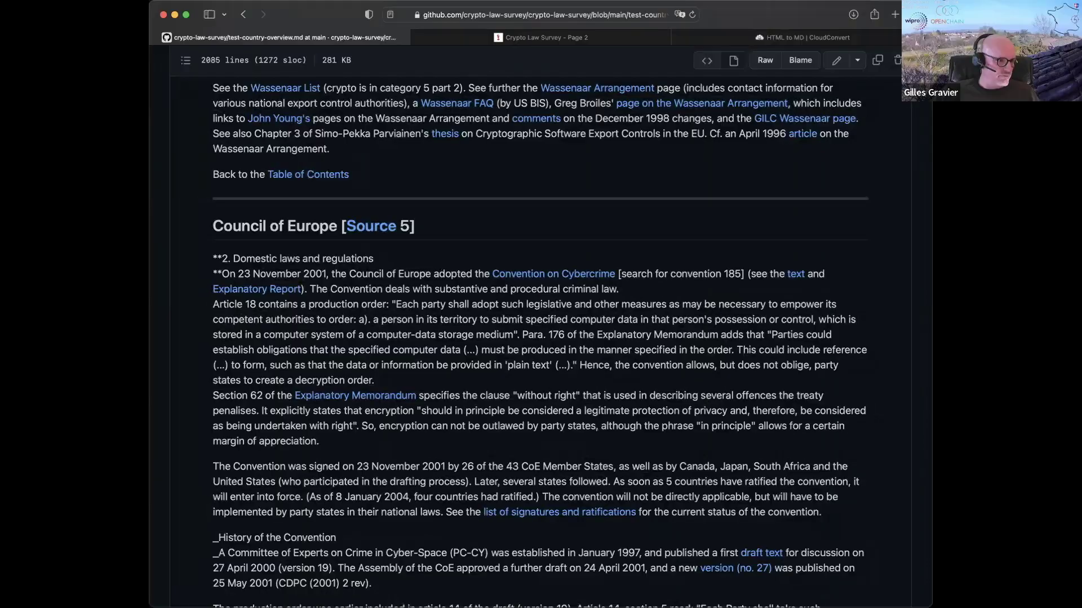
scroll(424, 331, up, 20)
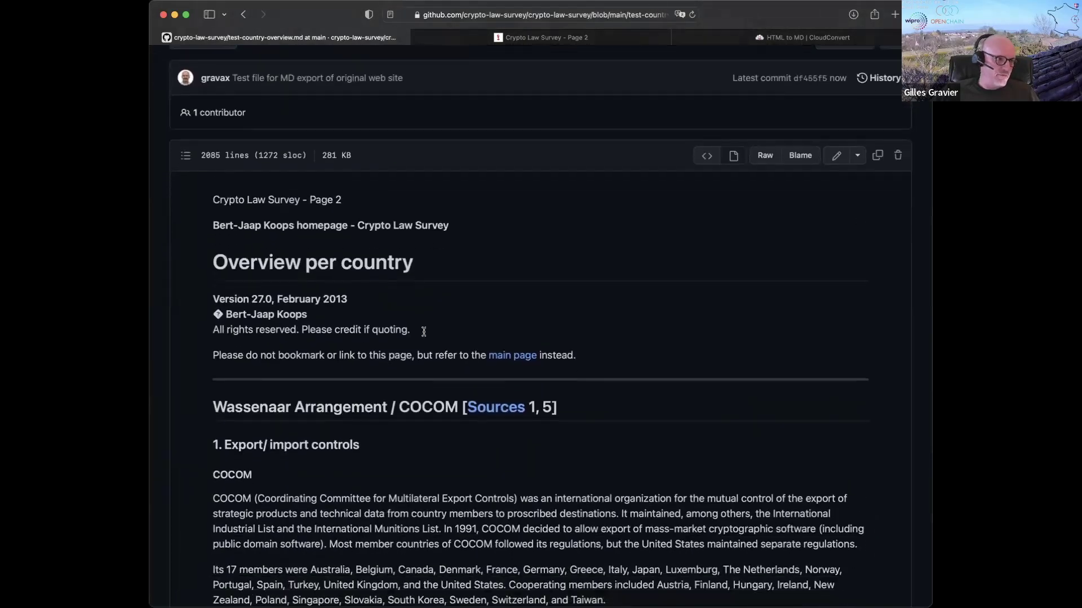
scroll(424, 331, down, 10)
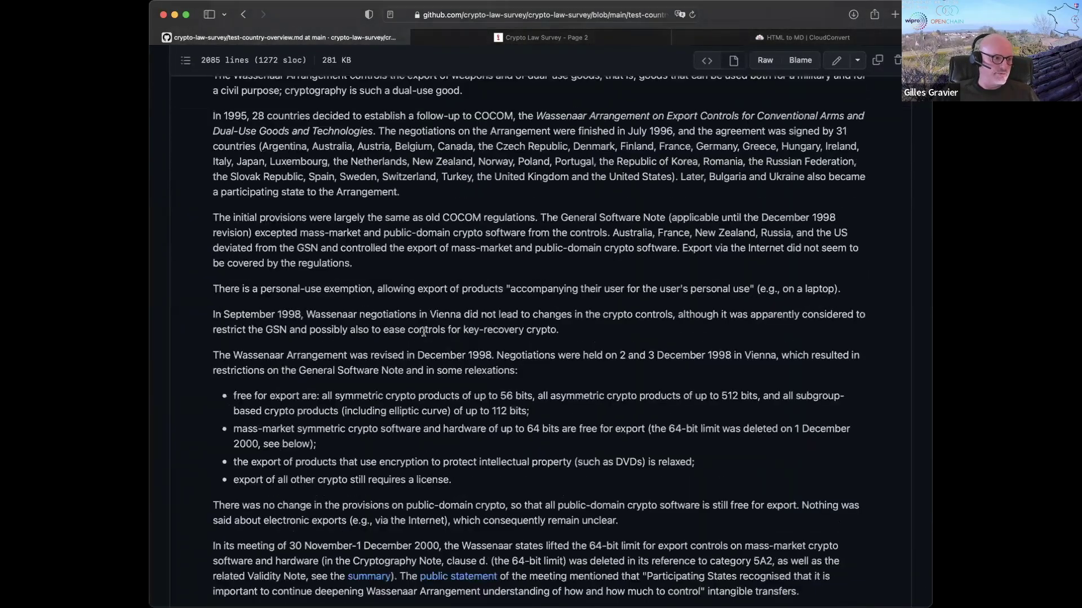
scroll(424, 331, down, 20)
scroll(810, 287, up, 20)
- Open test-country-overview.md in the editor and scroll through its Markdown source
scroll(810, 287, down, 2)
click(838, 267)
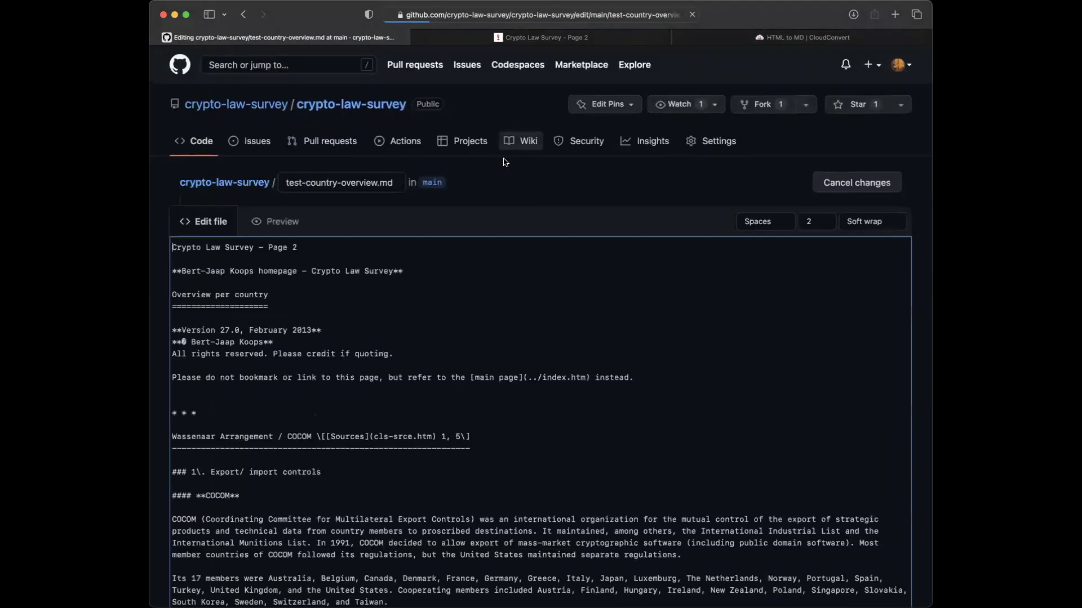
scroll(514, 353, down, 2)
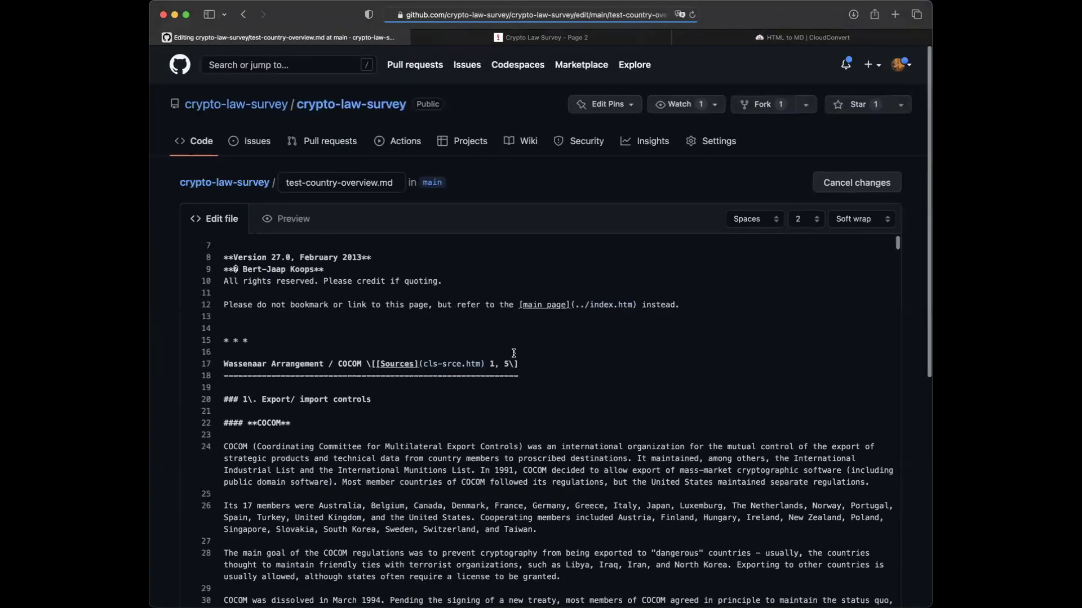
scroll(514, 353, down, 15)
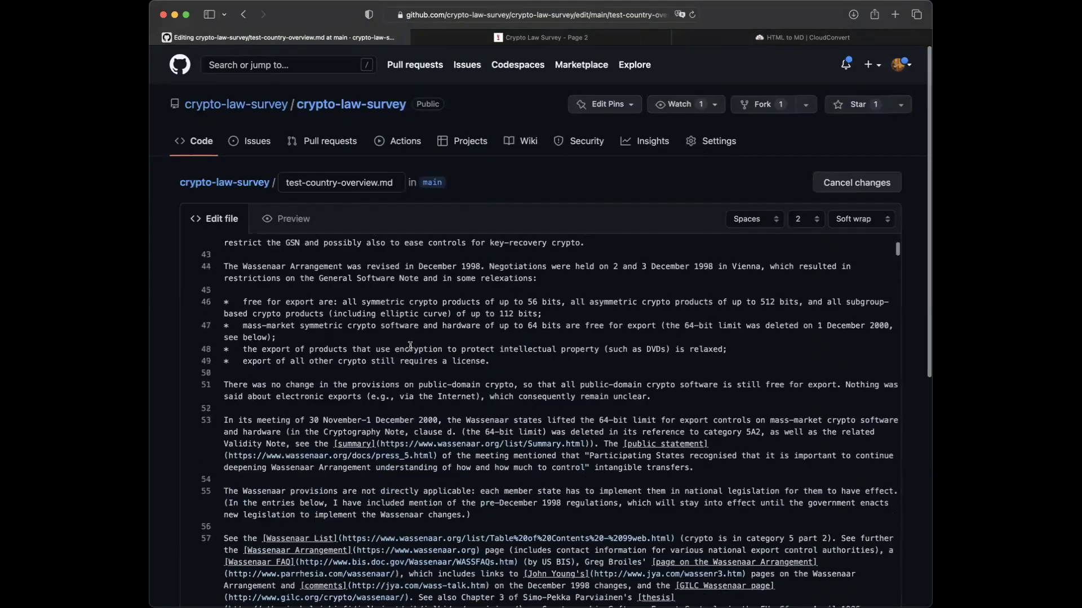
scroll(410, 346, up, 15)
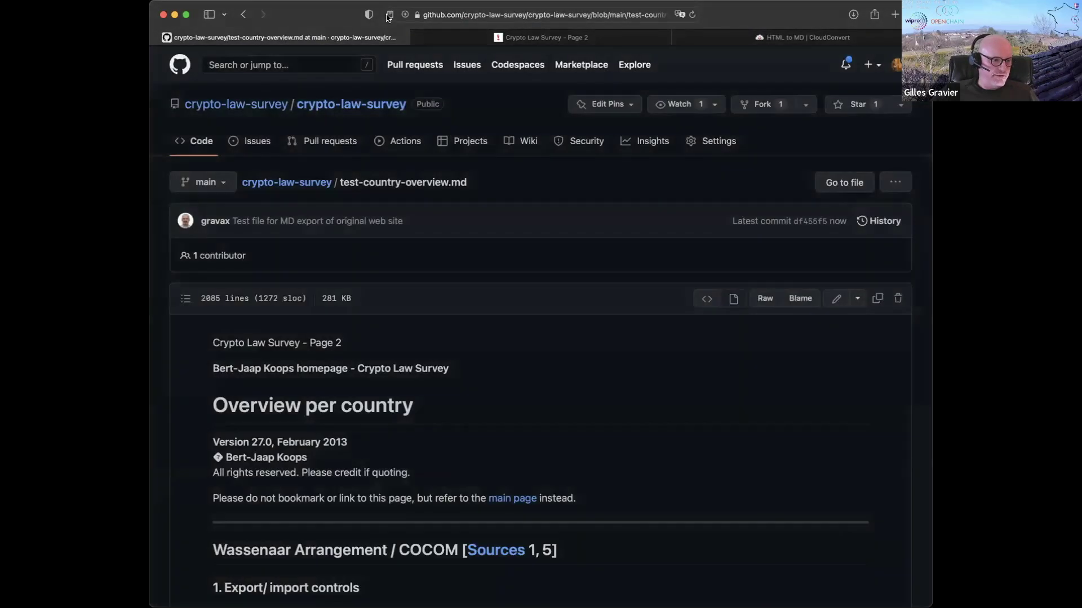
click(244, 15)
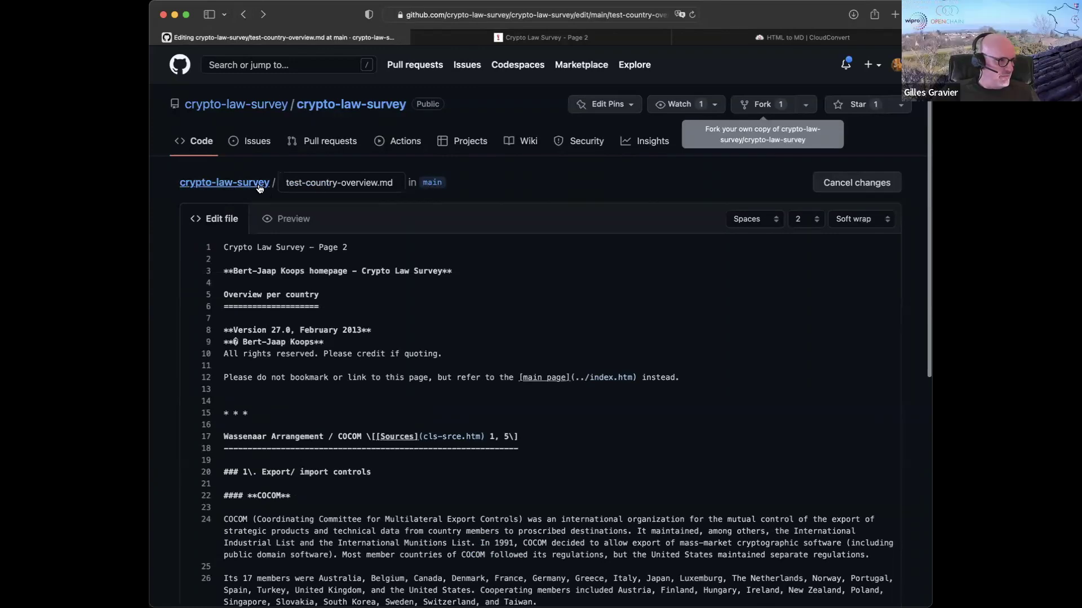
- View the rendered test-country-overview.md from the repository home, then return to the repository code page
click(259, 189)
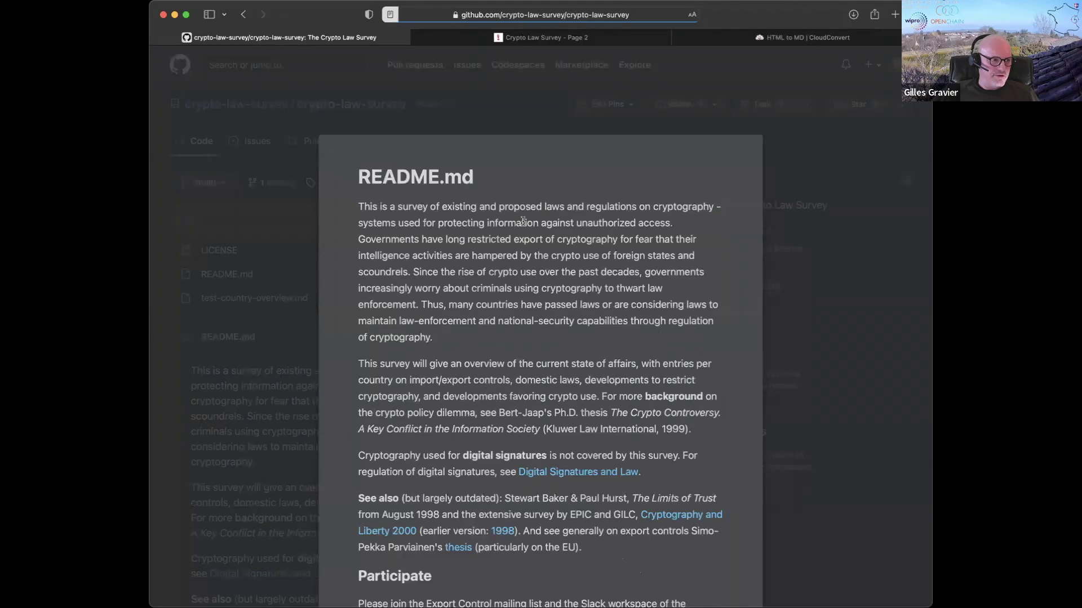
click(309, 331)
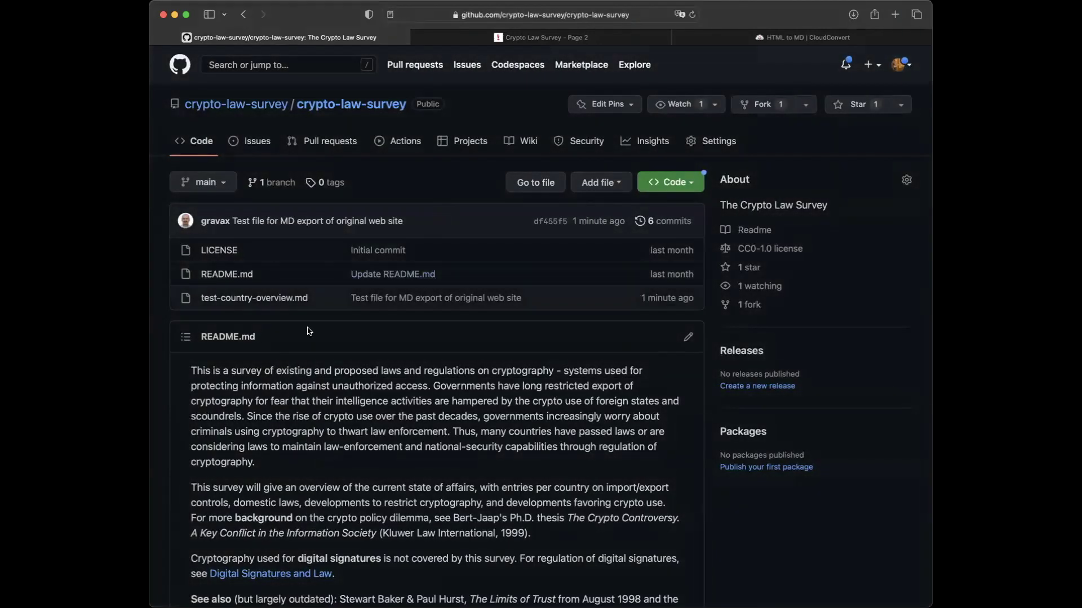
click(276, 302)
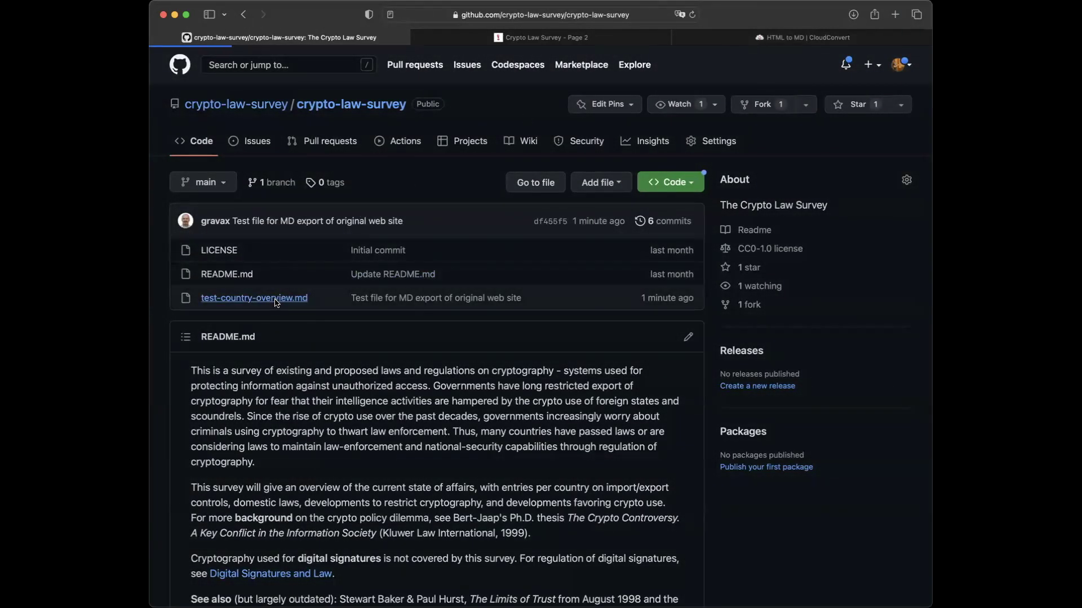
scroll(362, 360, down, 5)
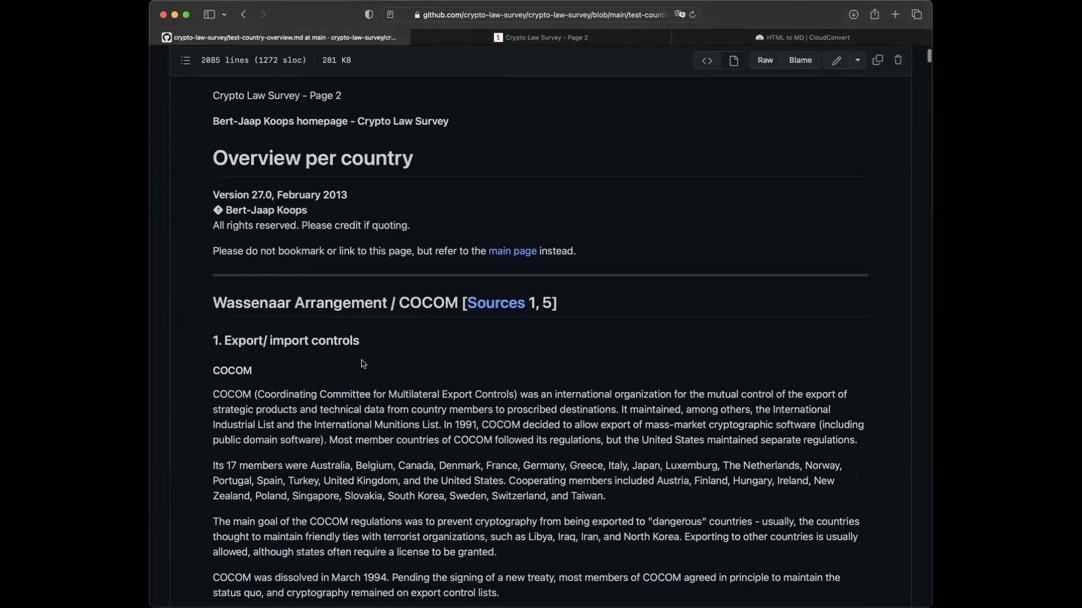
scroll(364, 364, down, 4)
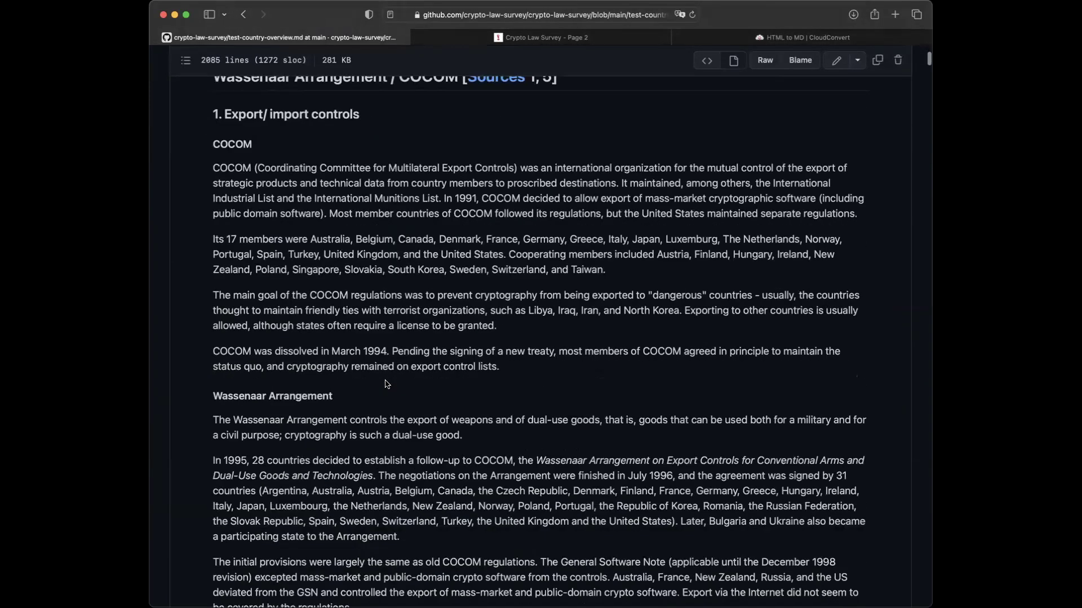
scroll(387, 384, down, 5)
scroll(382, 386, up, 15)
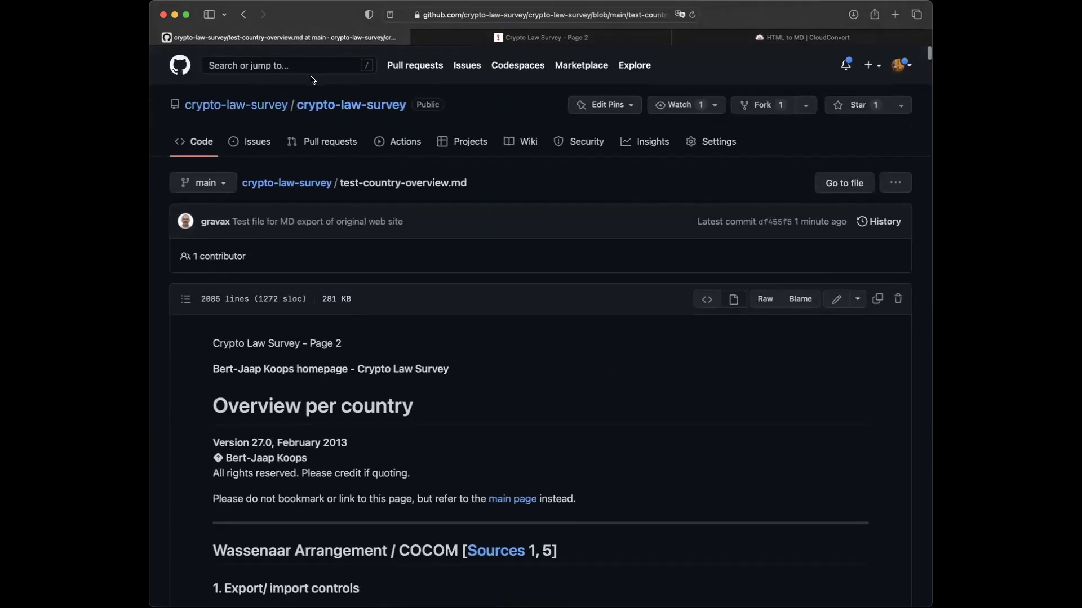
click(241, 13)
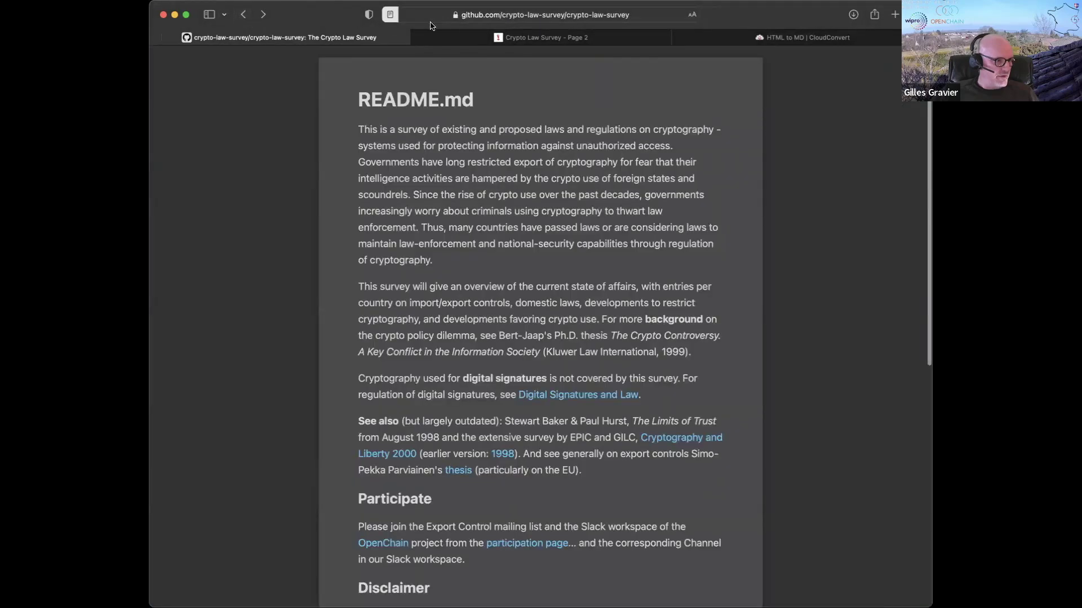
click(394, 11)
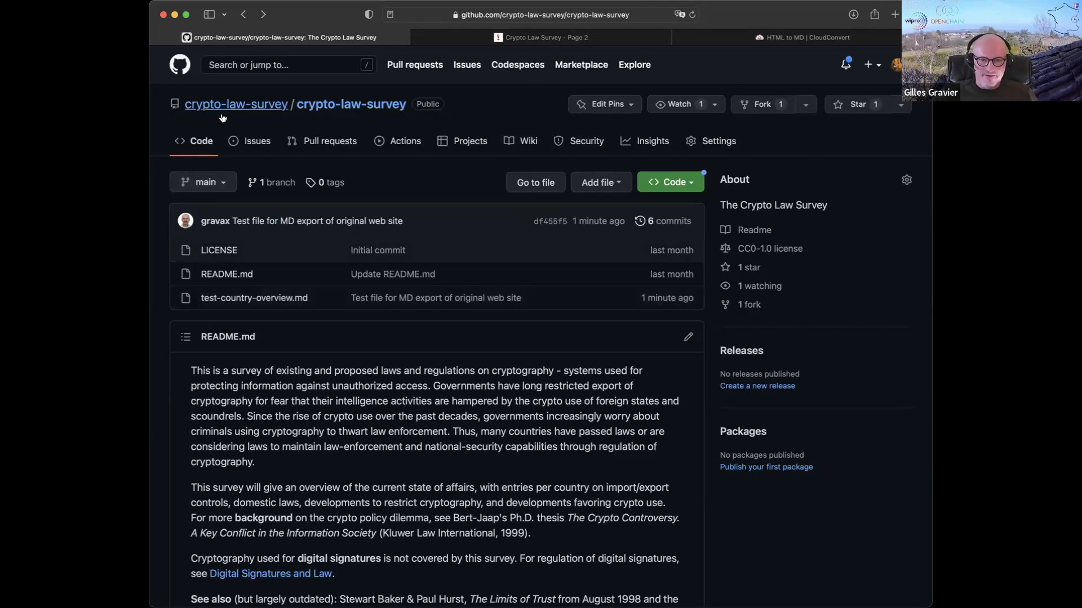
- Open the Crypto Law Survey organization from the repository and go to its People tab
click(244, 106)
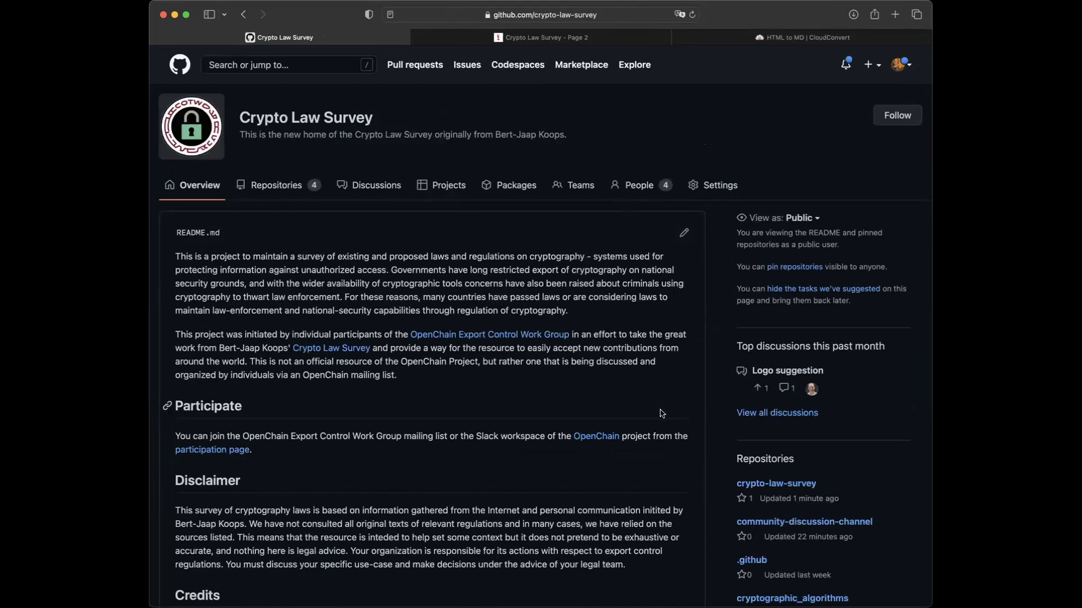
click(640, 185)
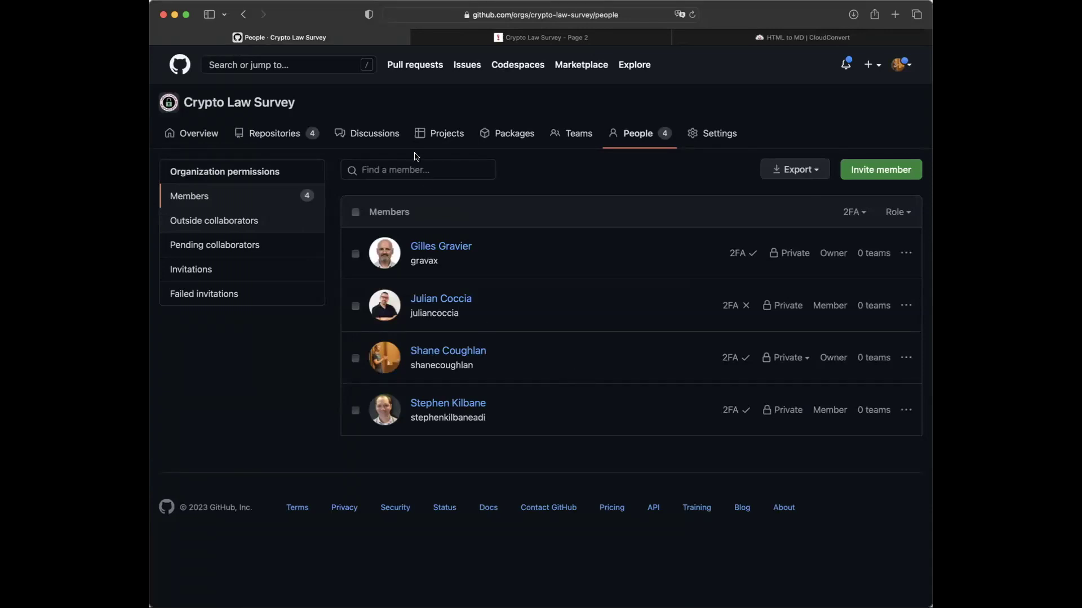
- Invite a GitHub user to Crypto Law Survey by searching their username, correcting a typo
click(891, 175)
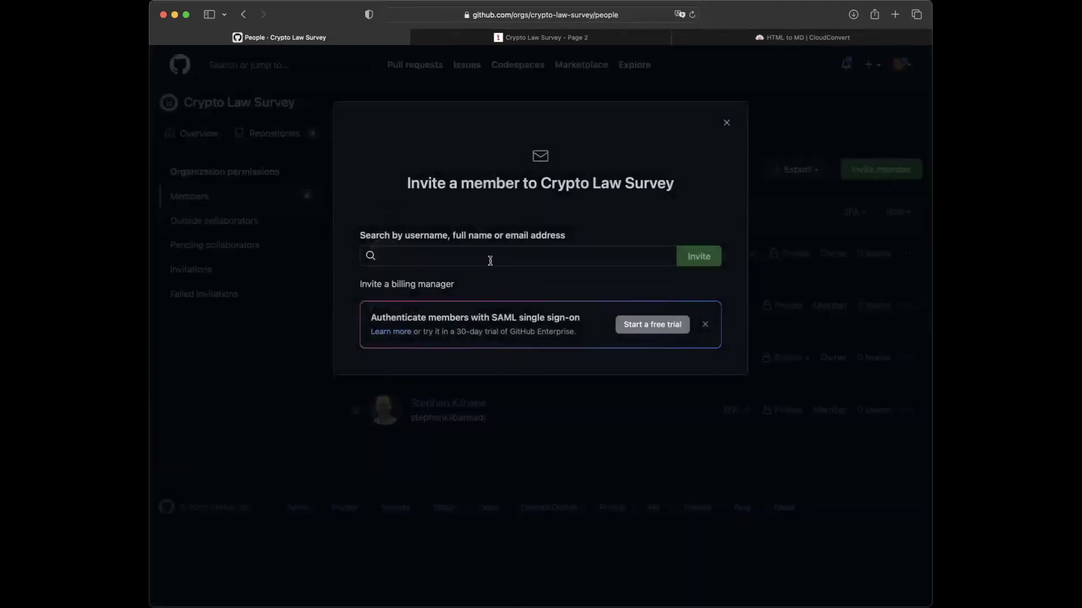
click(489, 258)
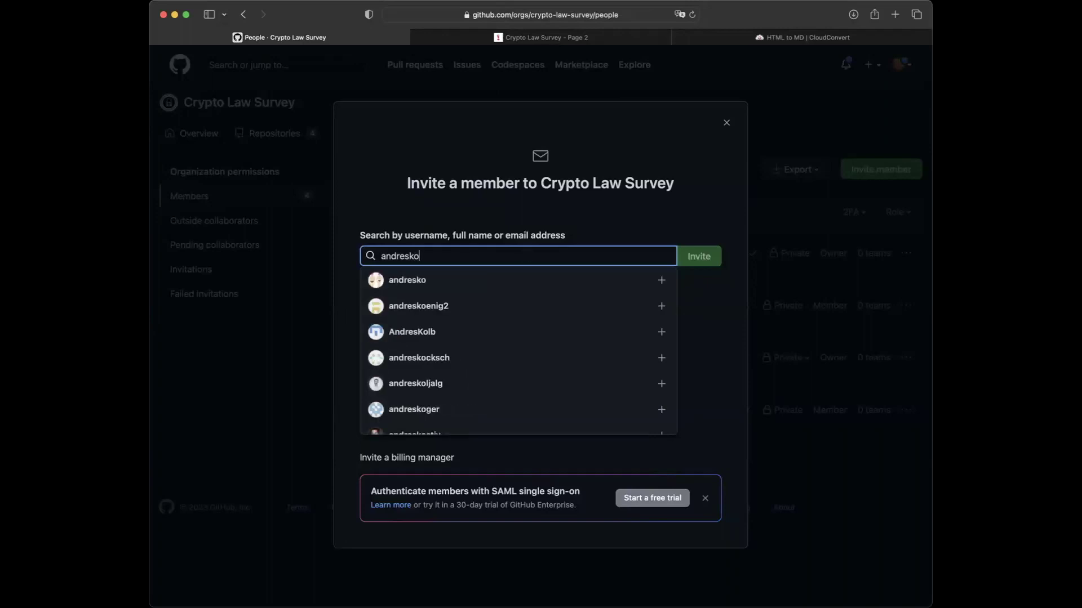
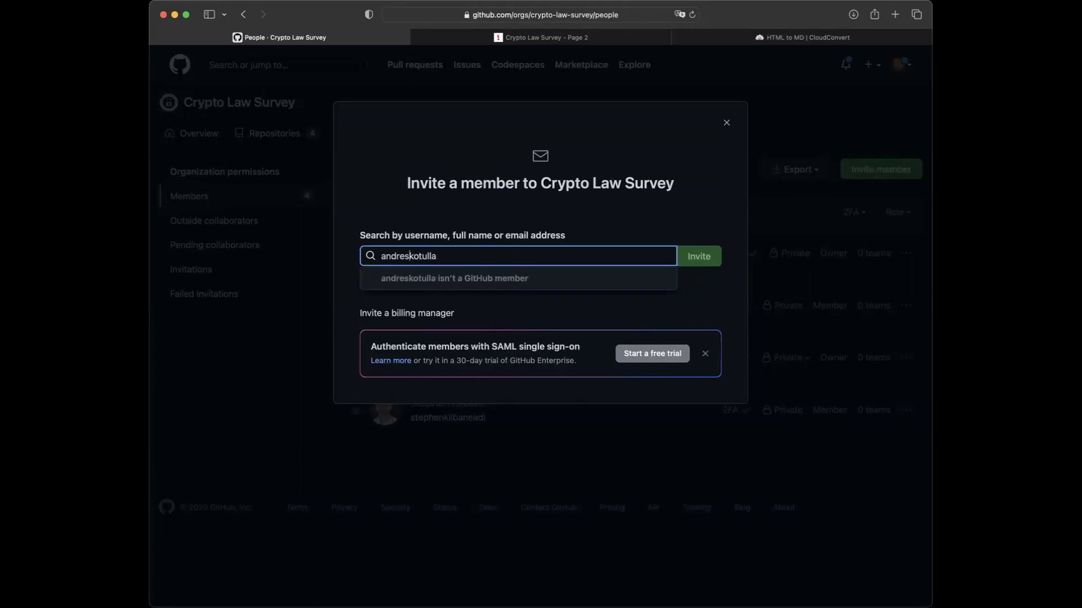
click(402, 256)
text(a)
click(508, 280)
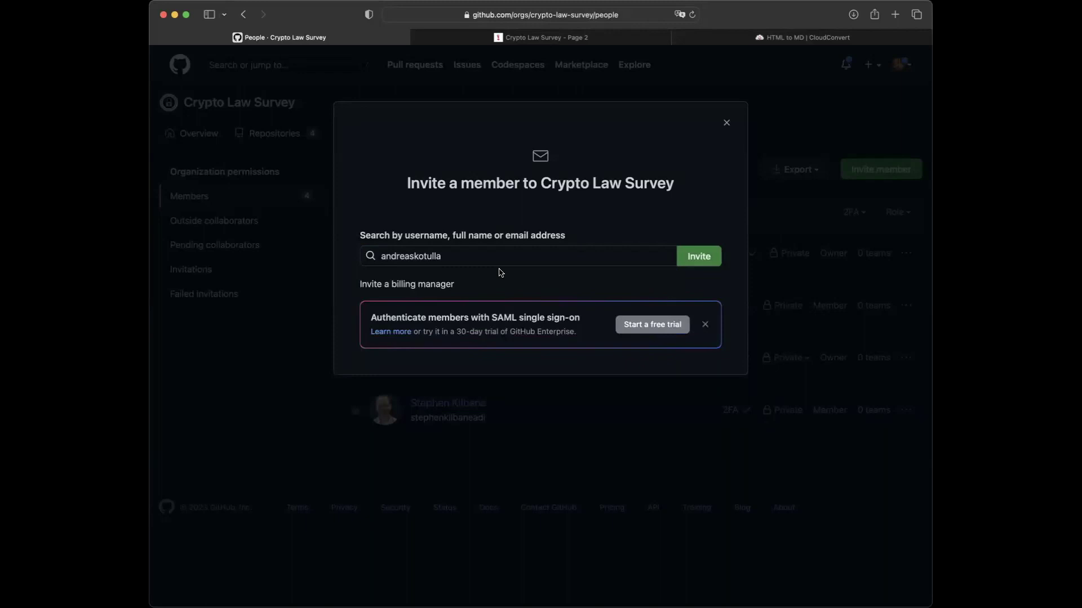
click(699, 261)
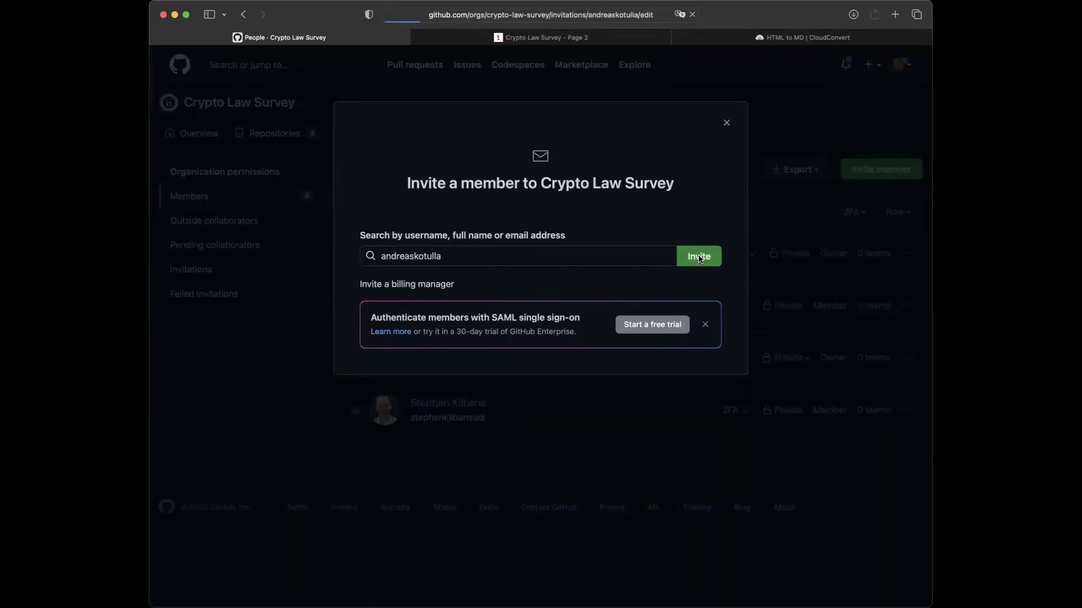
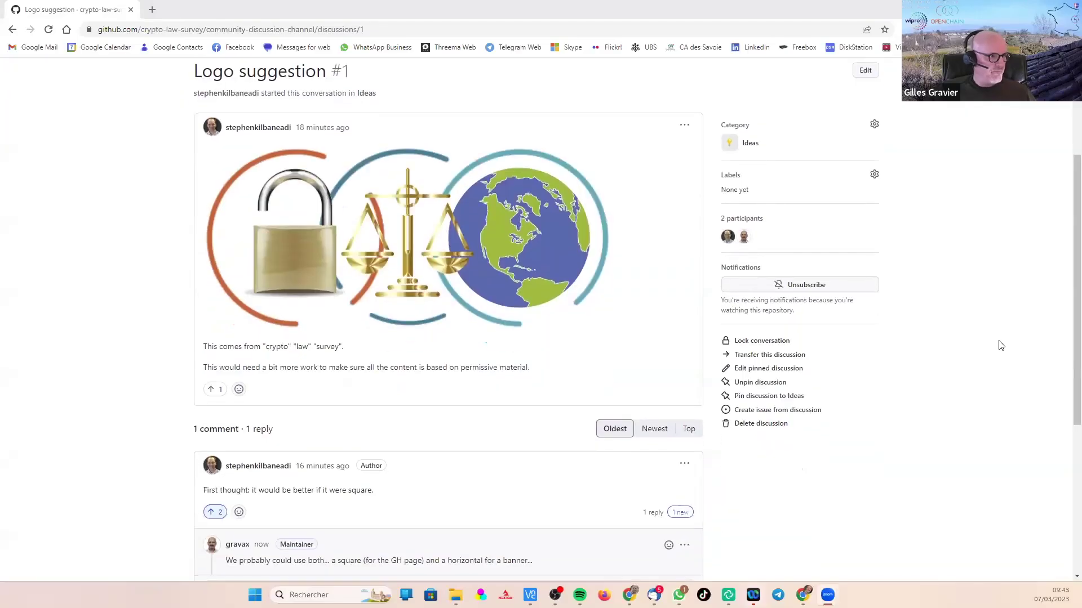
- Scroll up and down the page to bring the crypto-law-survey README into view
scroll(1009, 327, up, 1)
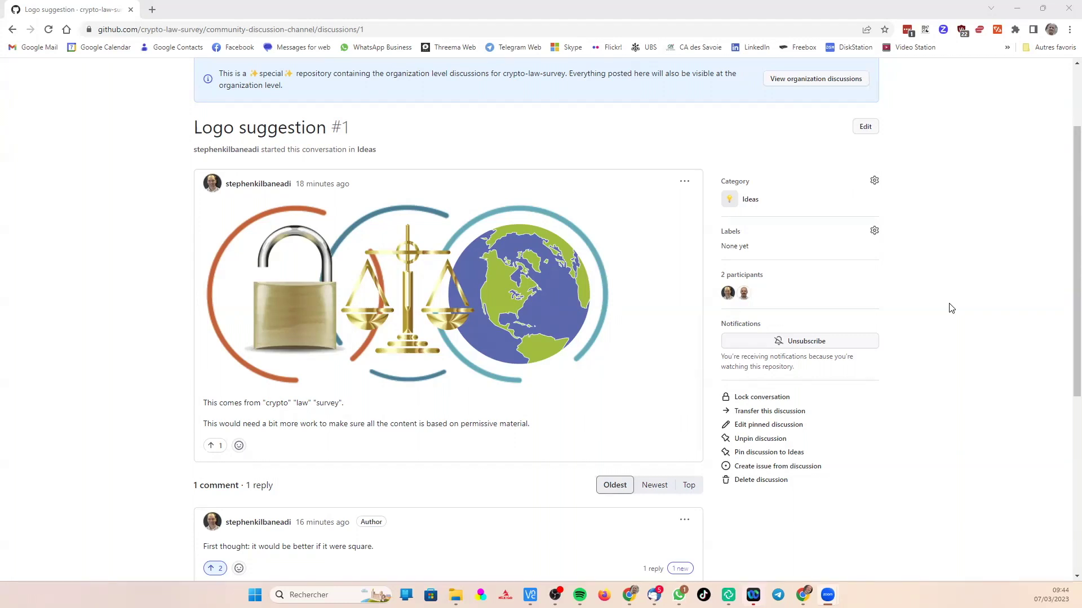
scroll(951, 308, down, 1)
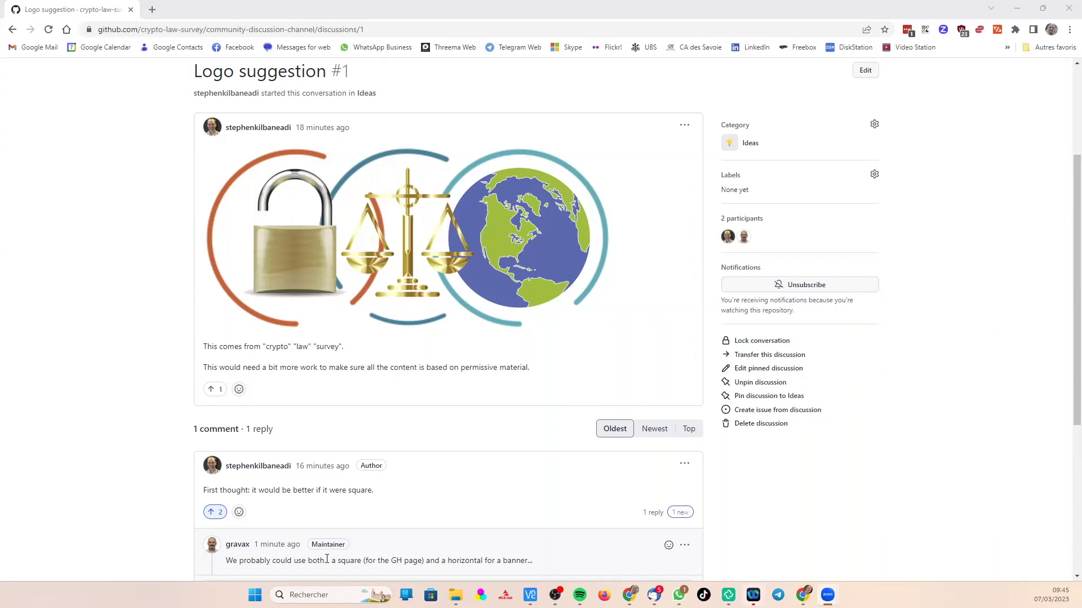
scroll(523, 527, down, 1)
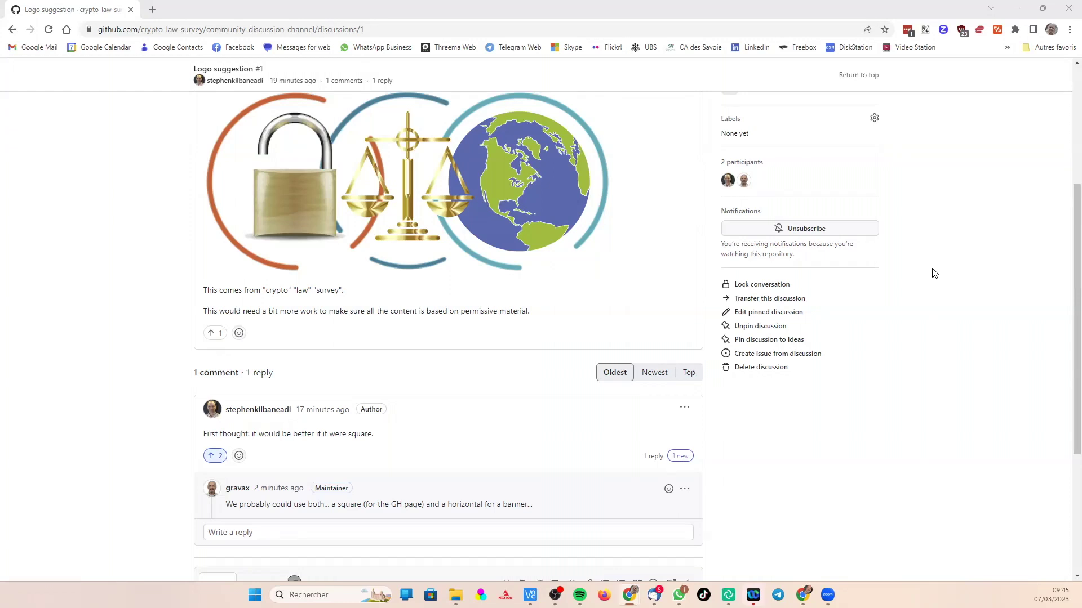
scroll(933, 273, up, 1)
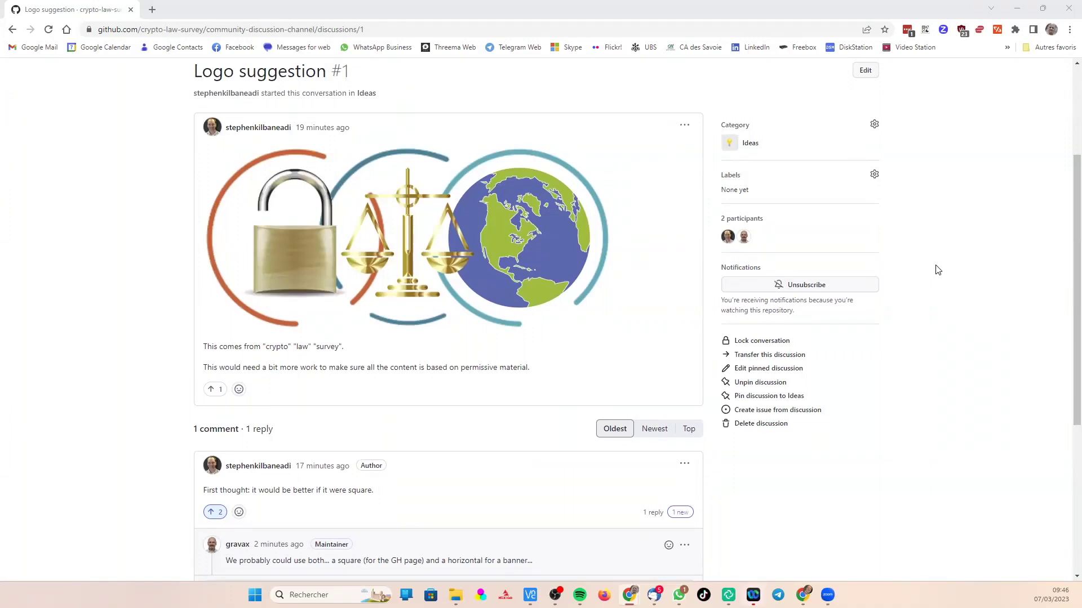
scroll(937, 270, down, 2)
scroll(938, 270, up, 1)
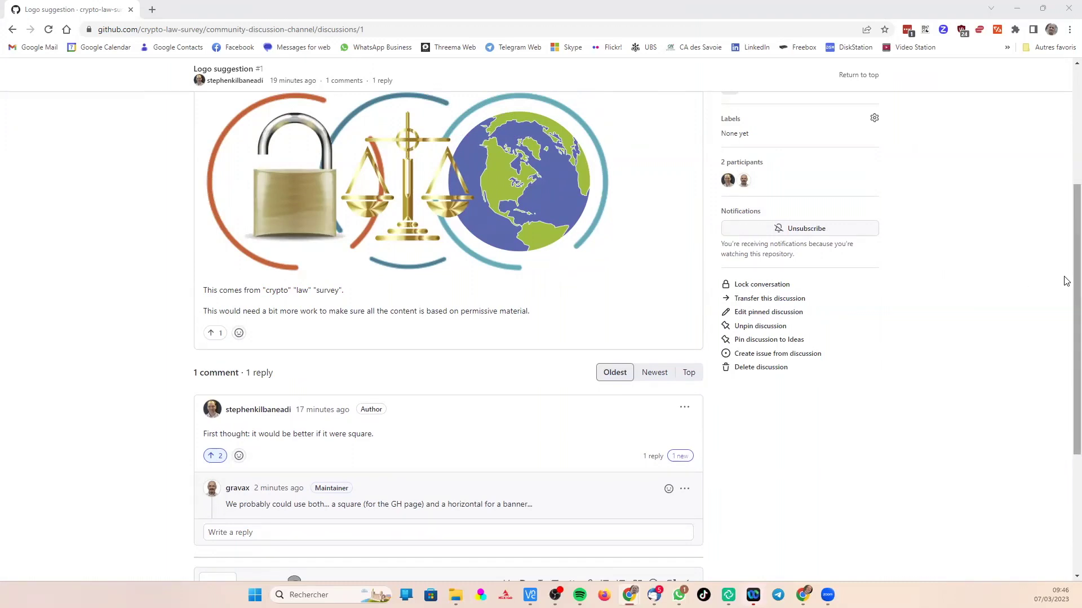
scroll(1066, 278, up, 1)
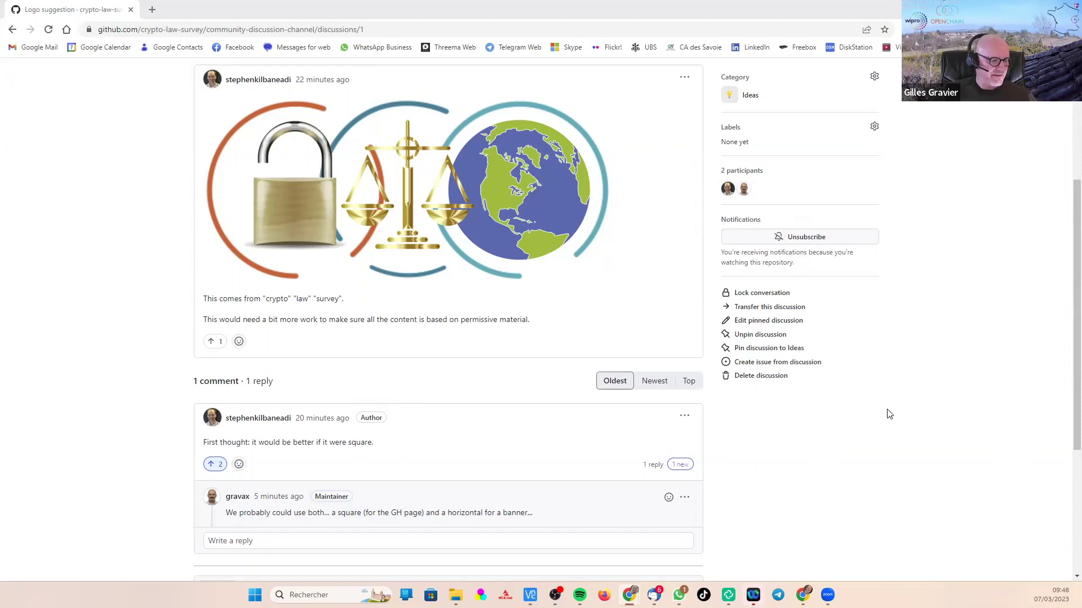
scroll(888, 414, down, 3)
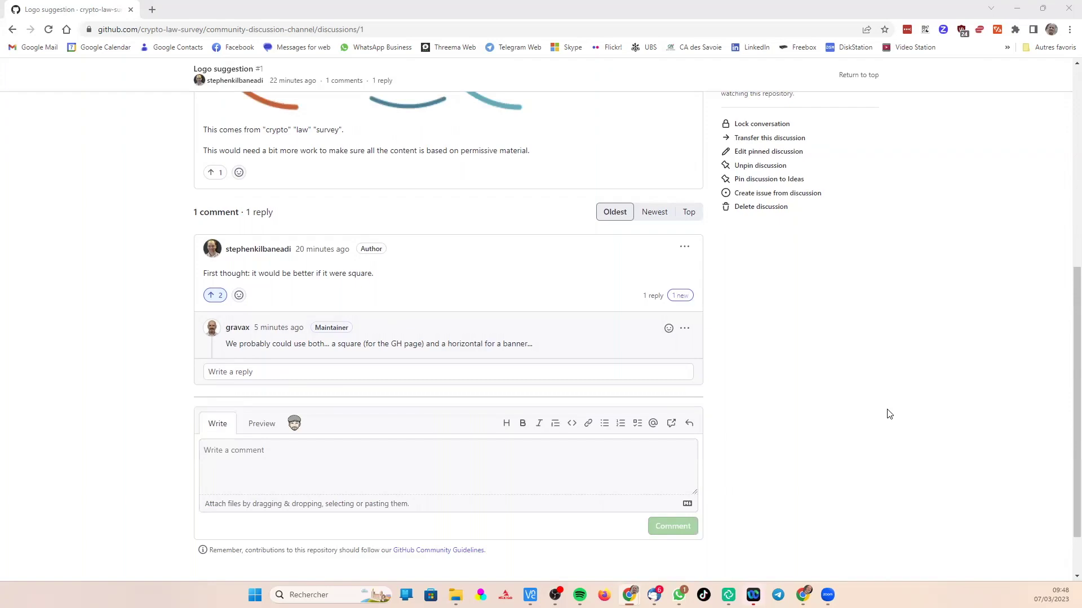
scroll(889, 414, up, 7)
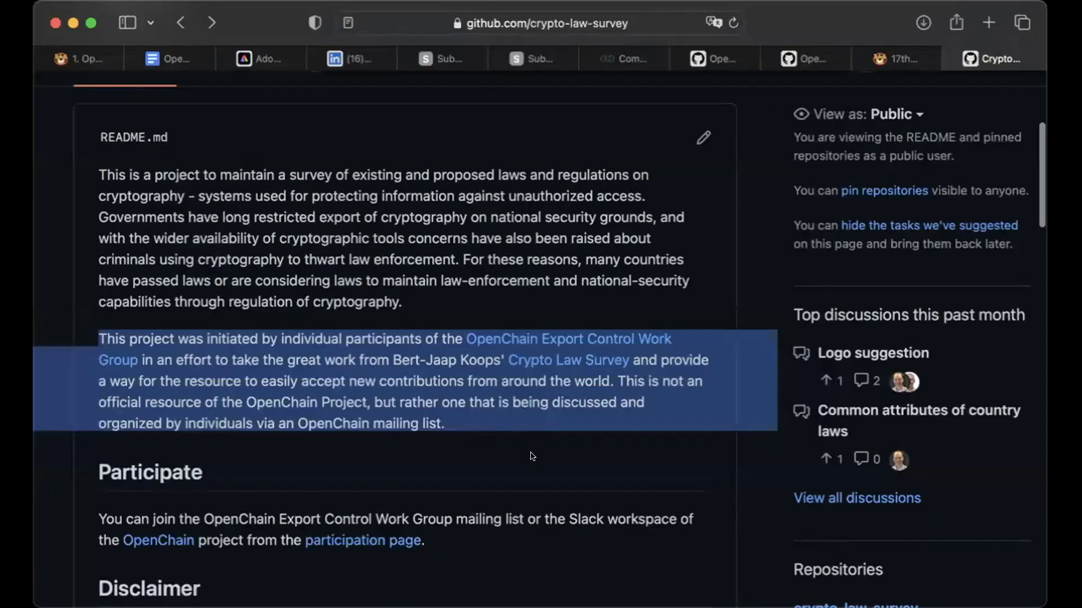
- Highlight the 'not an official OpenChain resource' sentence, then the whole Export Control Work Group origins paragraph
click(506, 430)
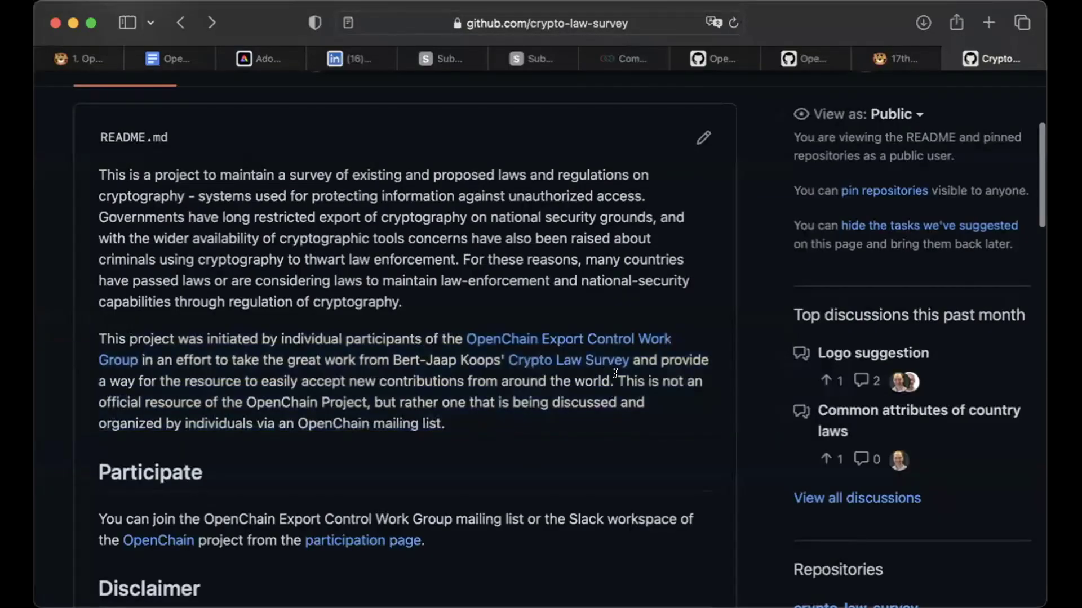
drag(615, 375, 618, 420)
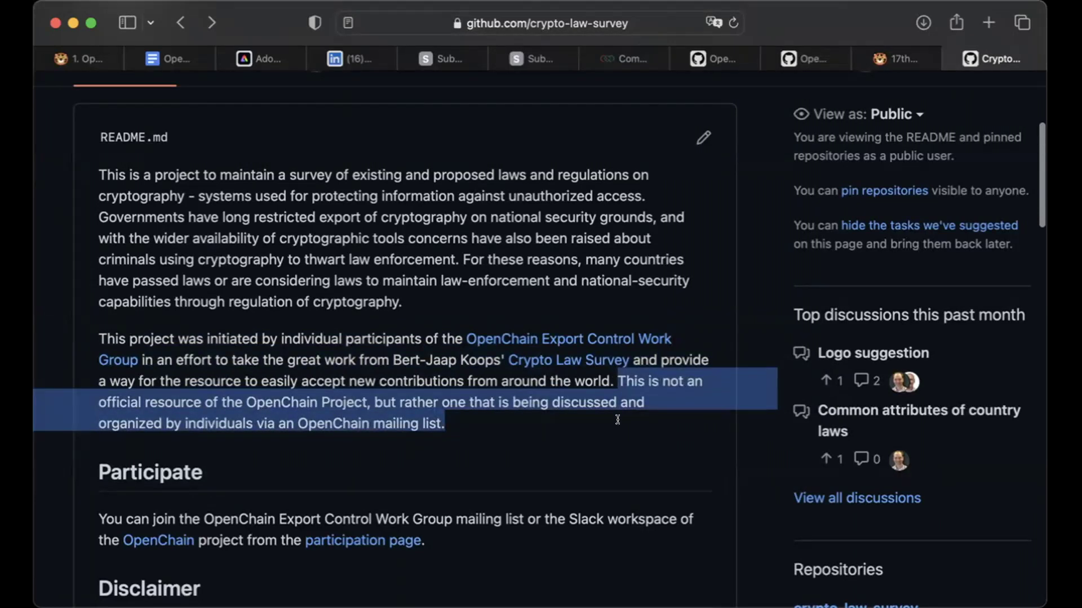
click(616, 426)
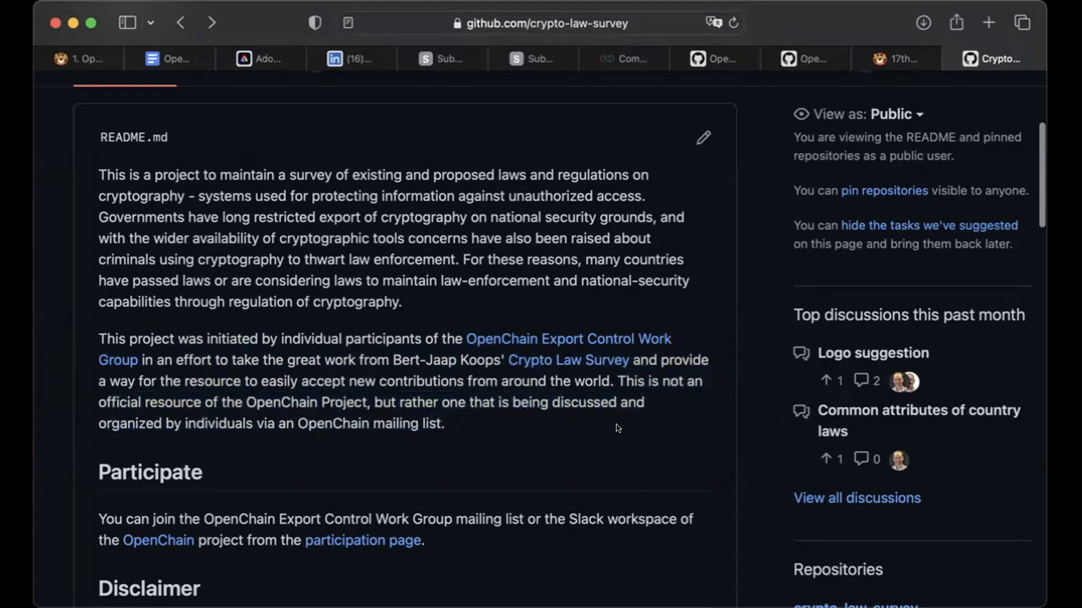
drag(516, 420, 83, 336)
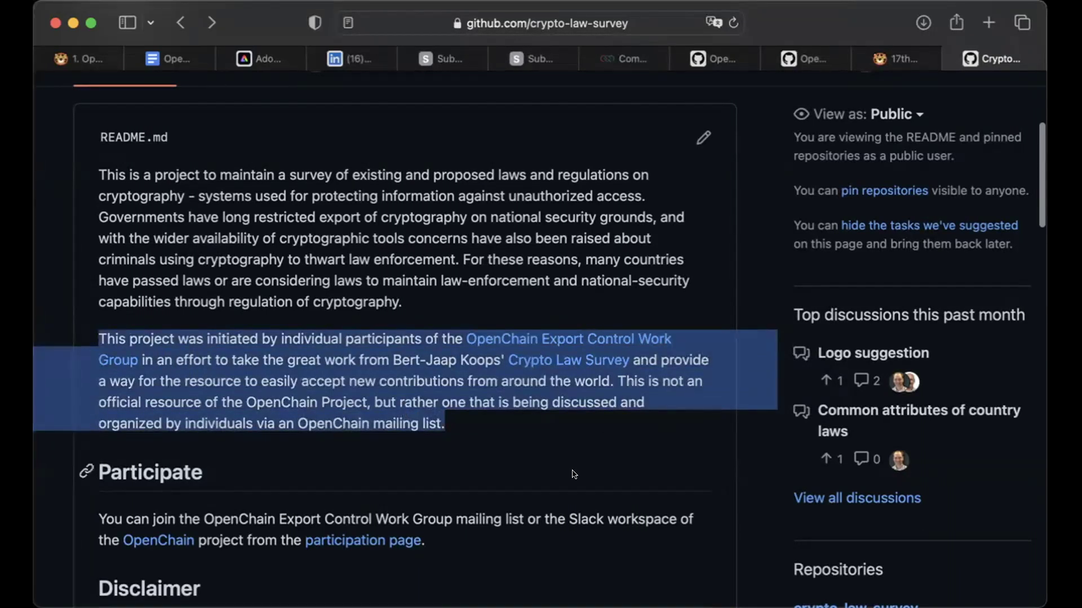